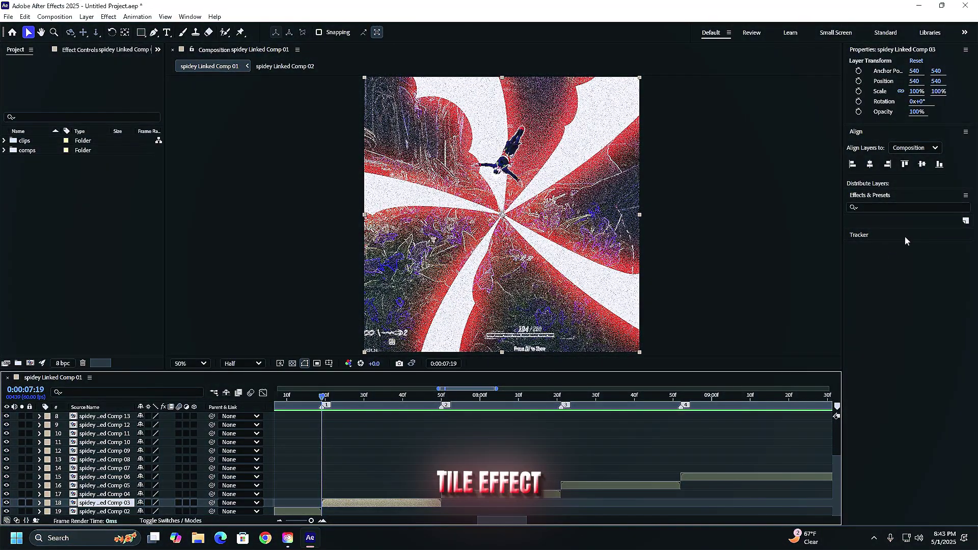
Step: Find the Motion Tile effect and apply it to the spidey Linked Comp 03 layer
left_click(937, 203)
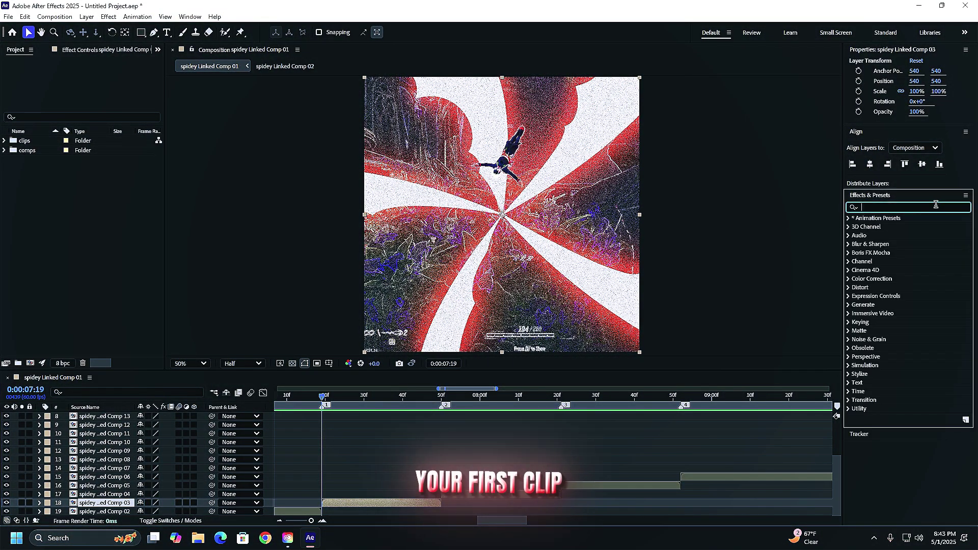
type("moti")
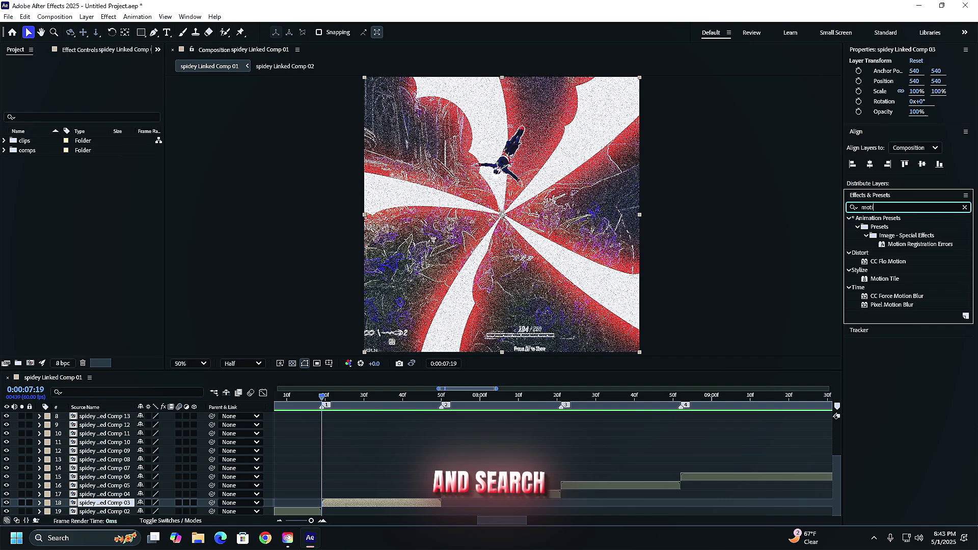
type("on ti")
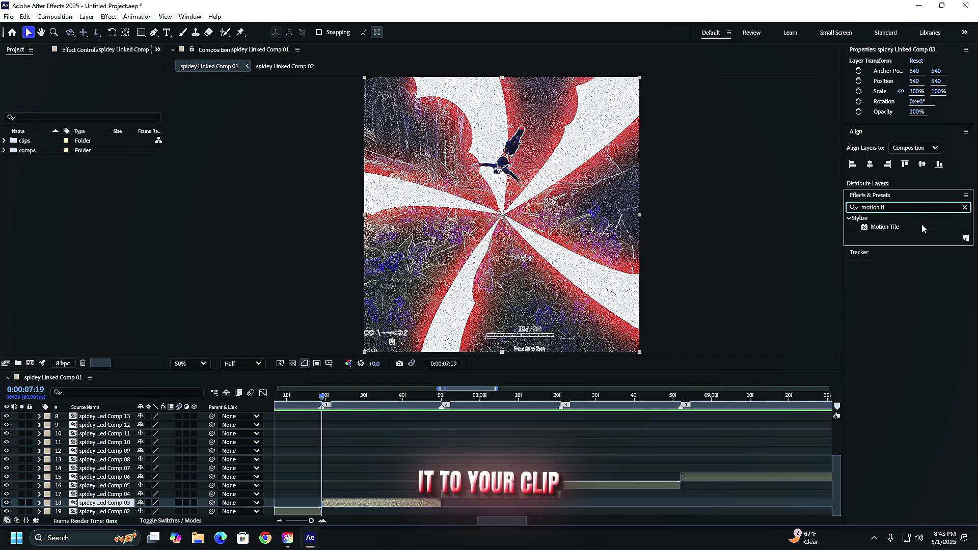
left_click_drag(549, 357, 336, 503)
Step: Set Motion Tile's Output Width and Output Height to 200, enable Mirror Edges, and collapse the effect
type("2")
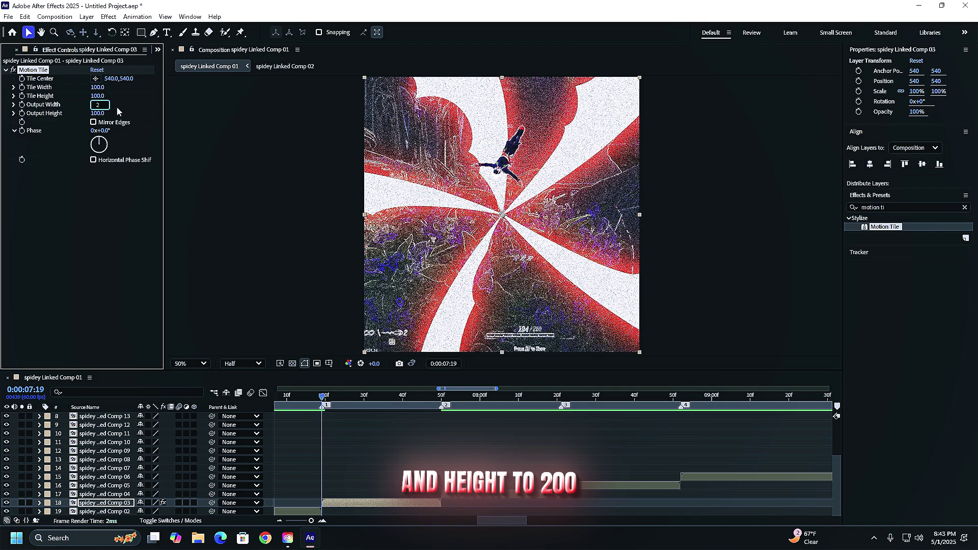
type("00")
left_click(110, 111)
type("20")
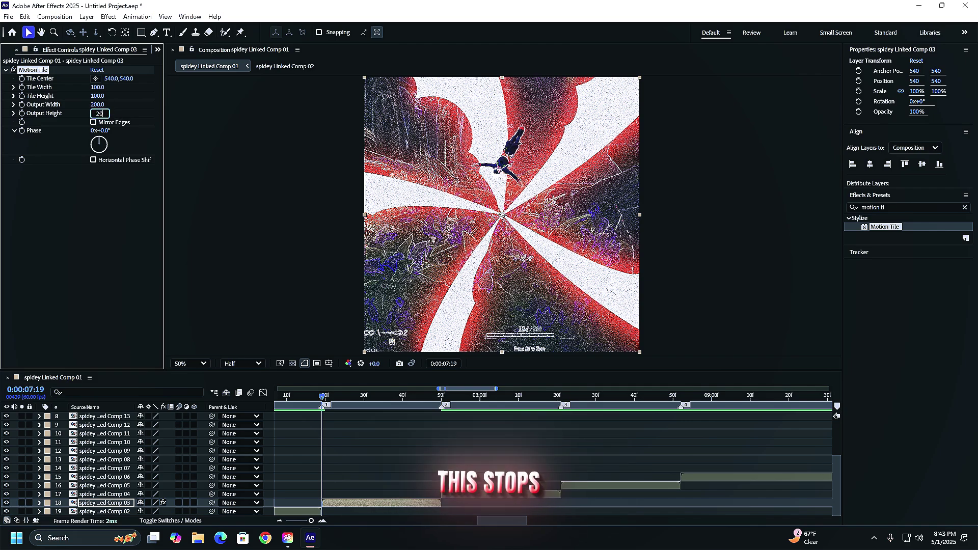
left_click(5, 70)
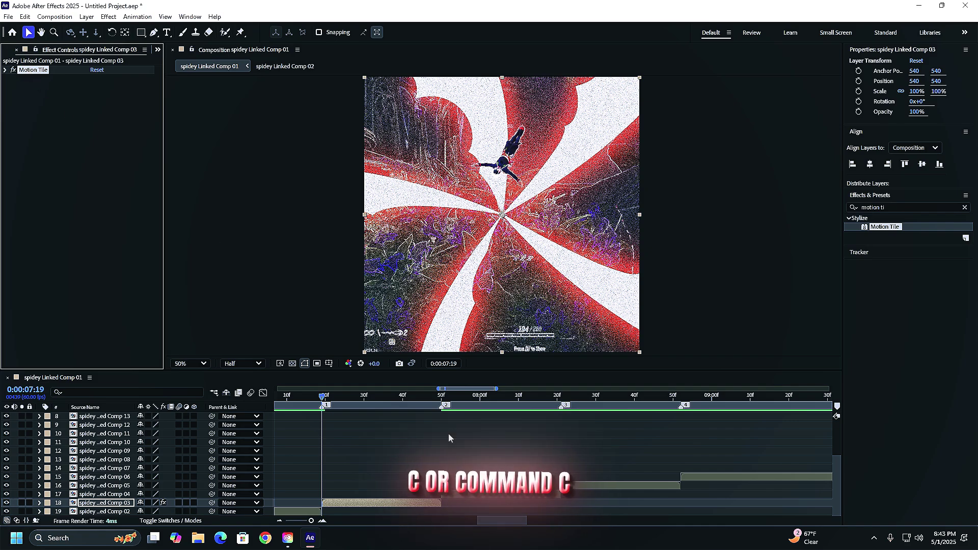
Step: Paste the copied Motion Tile effect onto the spidey Linked Comp 04, 05 and 06 layers
left_click(482, 494)
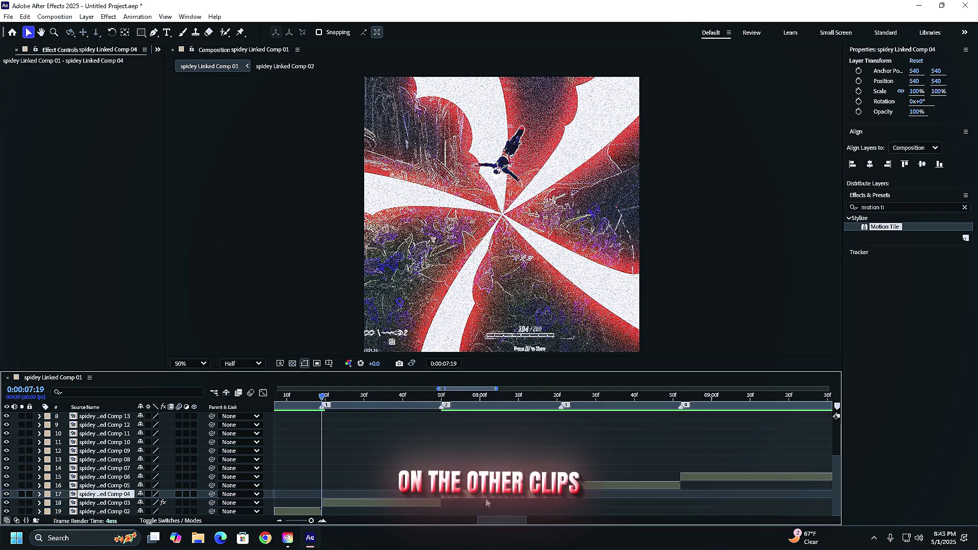
key("ctrl+v")
left_click(572, 485)
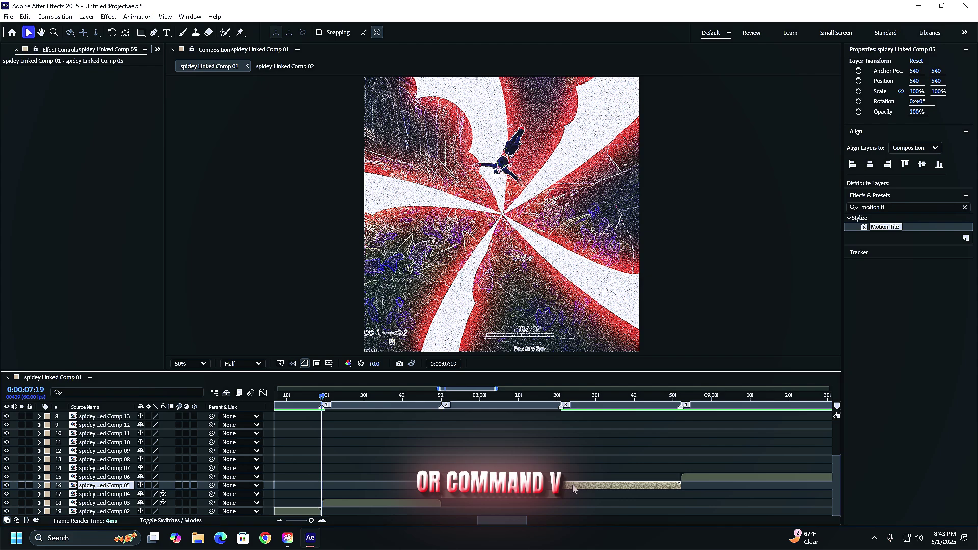
key("ctrl+v")
left_click(690, 477)
key("ctrl+v")
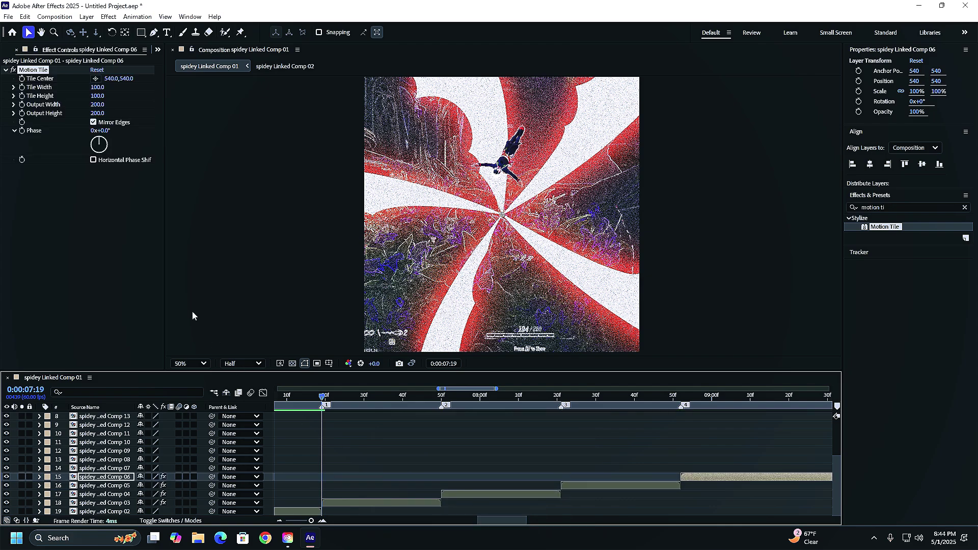
Step: Add the expression wiggle(10,10) to the Position property of the spidey Linked Comp 03 layer
left_click(342, 502)
key("p")
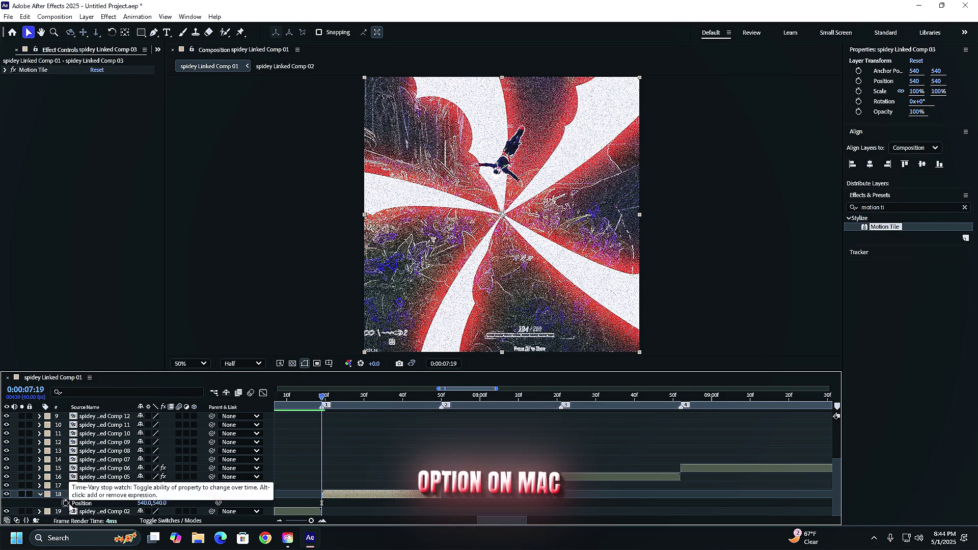
left_click(66, 503, "alt")
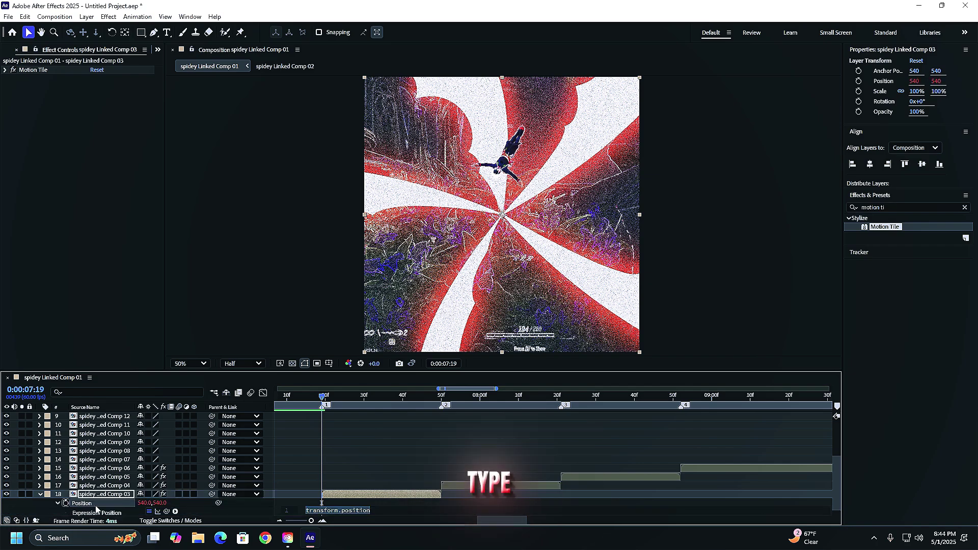
type("w")
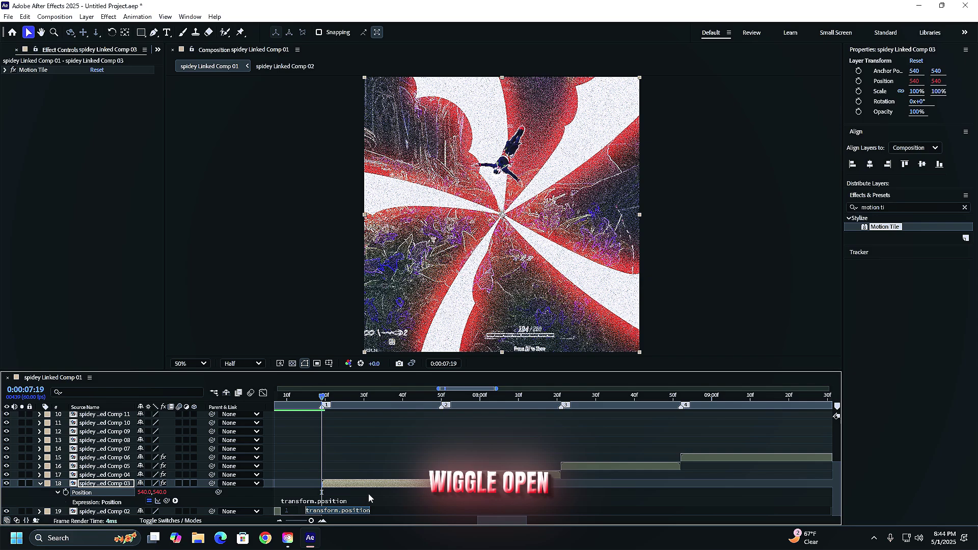
type("iggl")
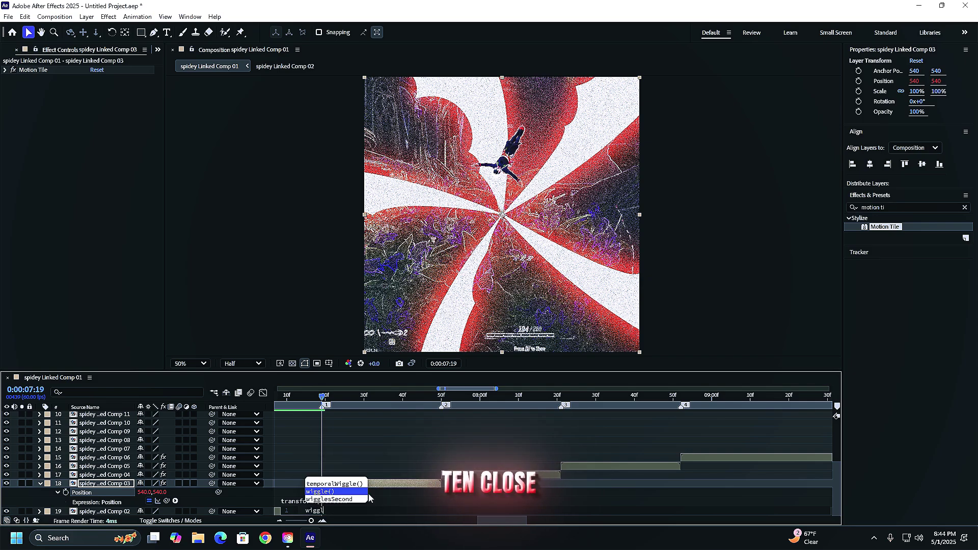
type("e(10,10)")
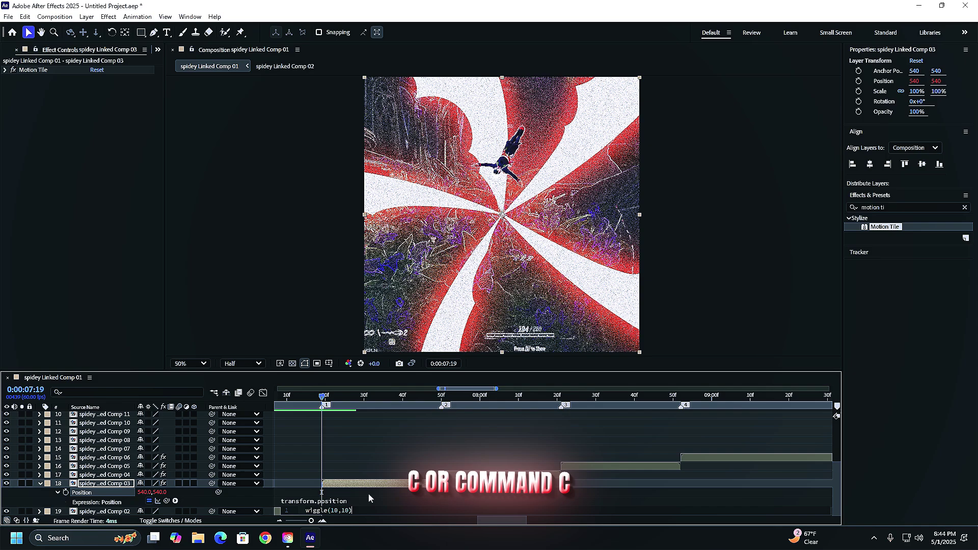
left_click(354, 442)
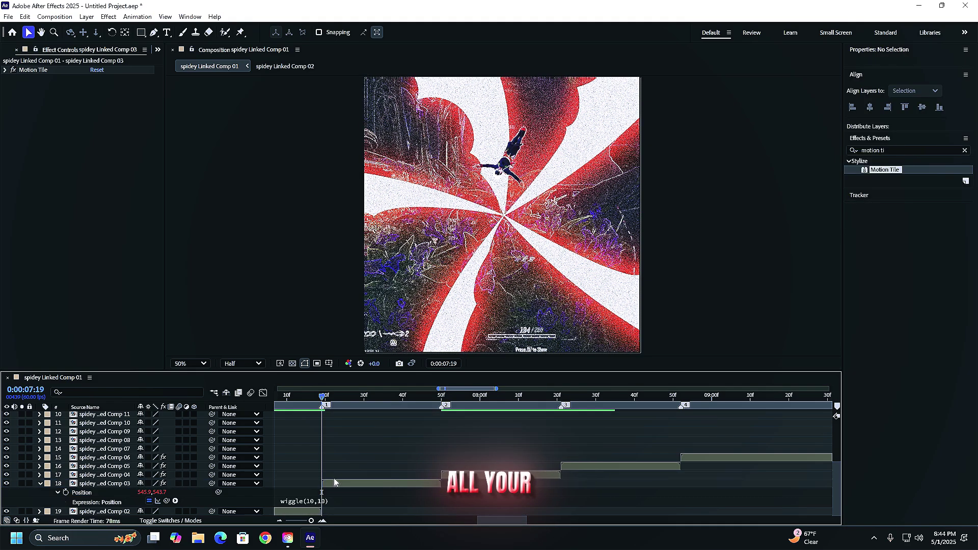
Step: Copy Comp 03's wiggling Position onto the spidey Linked Comp 04 layer at 0:00:07:50 and reveal its Position property
left_click(80, 493)
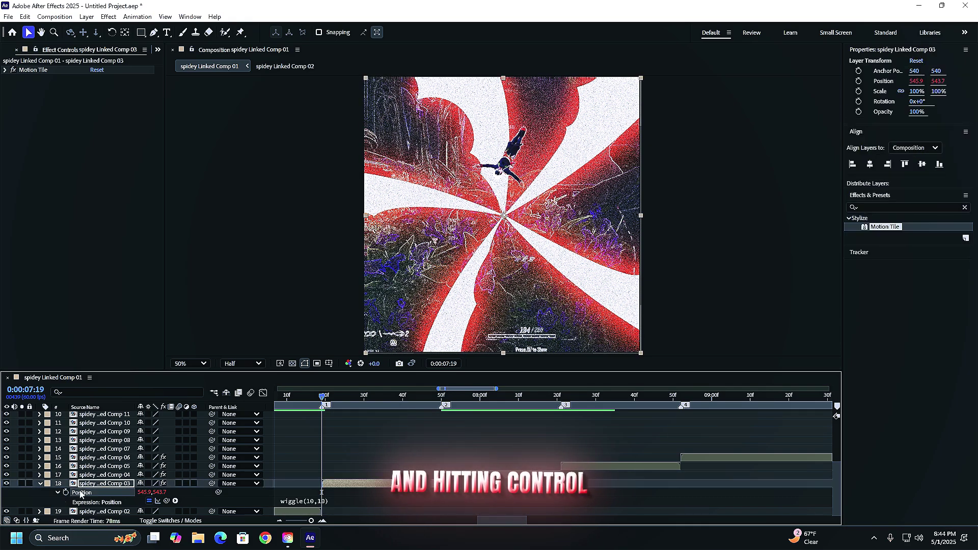
left_click(459, 475)
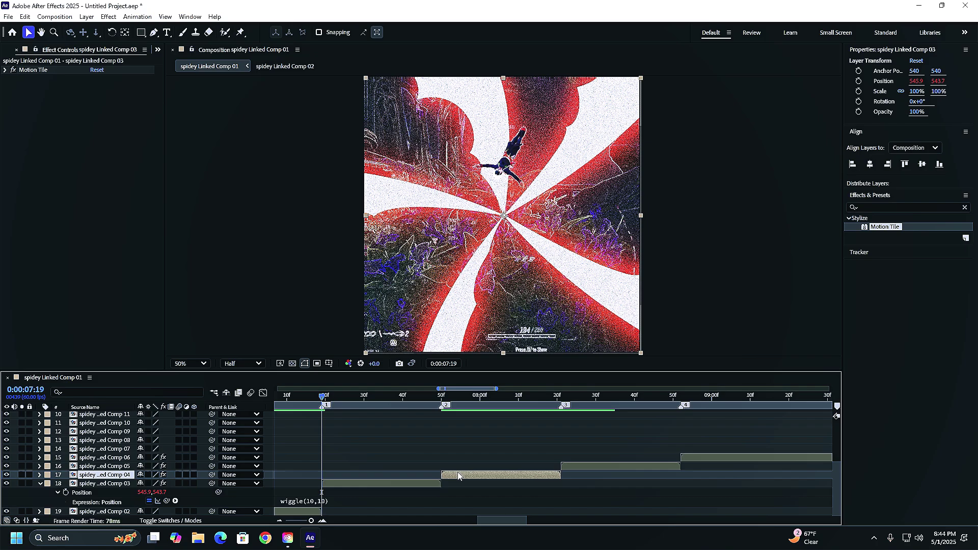
left_click_drag(326, 398, 442, 398)
key("ctrl+v")
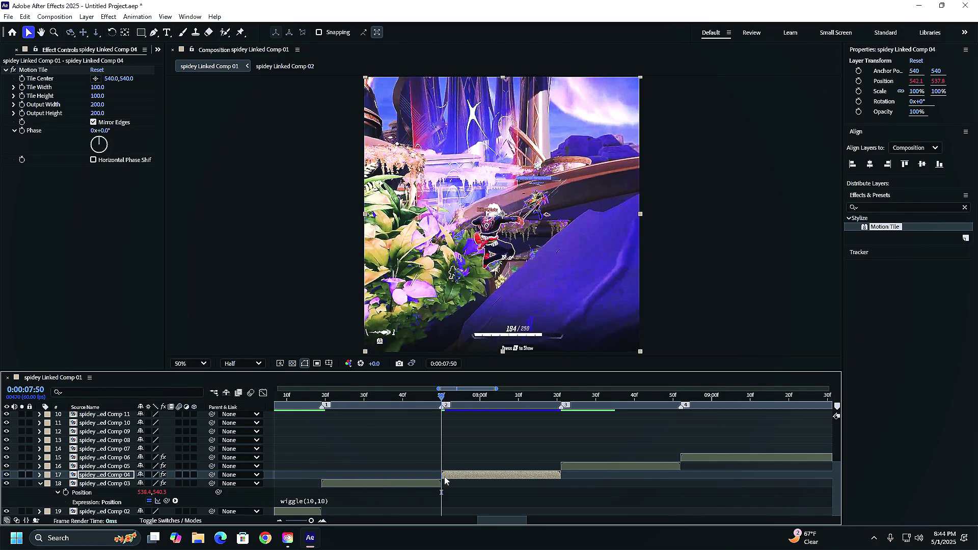
key("p")
left_click(373, 493)
key("p")
left_click(454, 488)
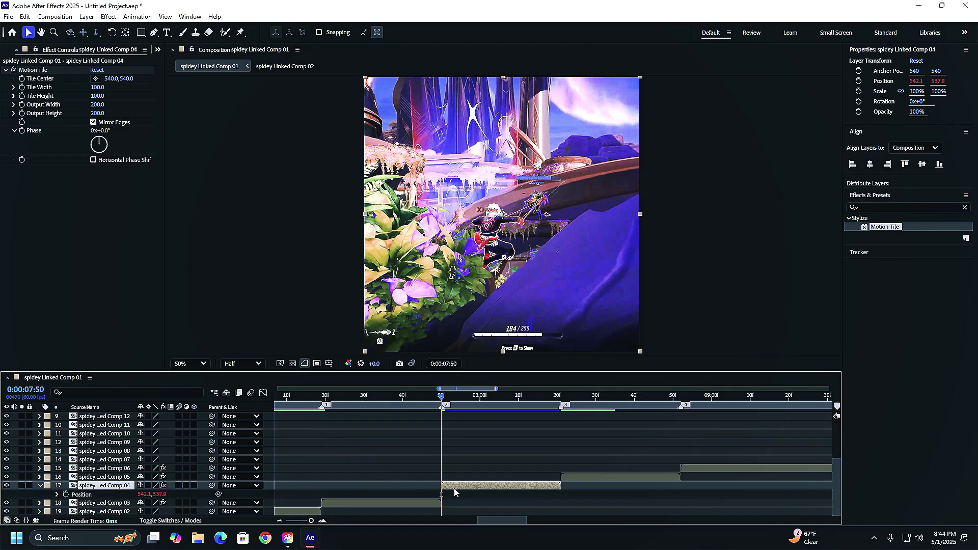
key("p")
key("p")
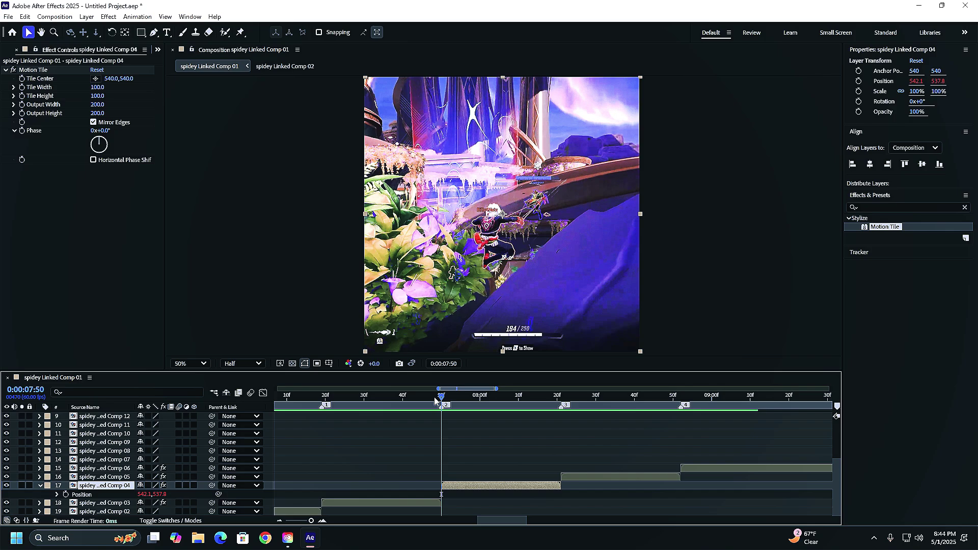
Step: Return to 0:00:07:19, paste the Position wiggle onto the Comp 05 and Comp 06 layers, and collapse the revealed layer properties
left_click(479, 401)
left_click_drag(479, 400, 322, 405)
left_click(571, 479)
key("ctrl+v")
left_click(704, 467)
key("ctrl+v")
left_click(359, 502)
left_click(84, 486)
key("u")
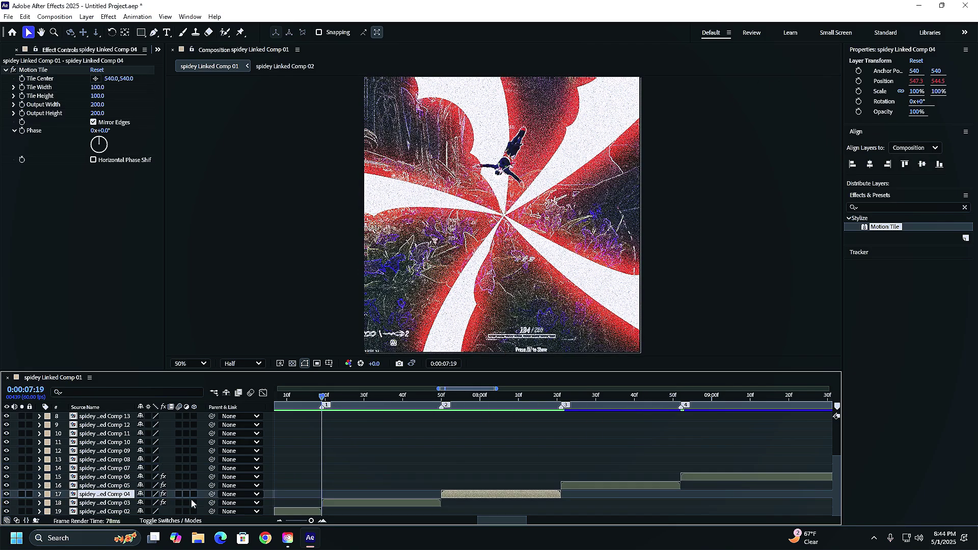
Step: Duplicate the spidey Linked Comp 03 layer and collapse the copy's Motion Tile settings
left_click(339, 502)
key("ctrl+d")
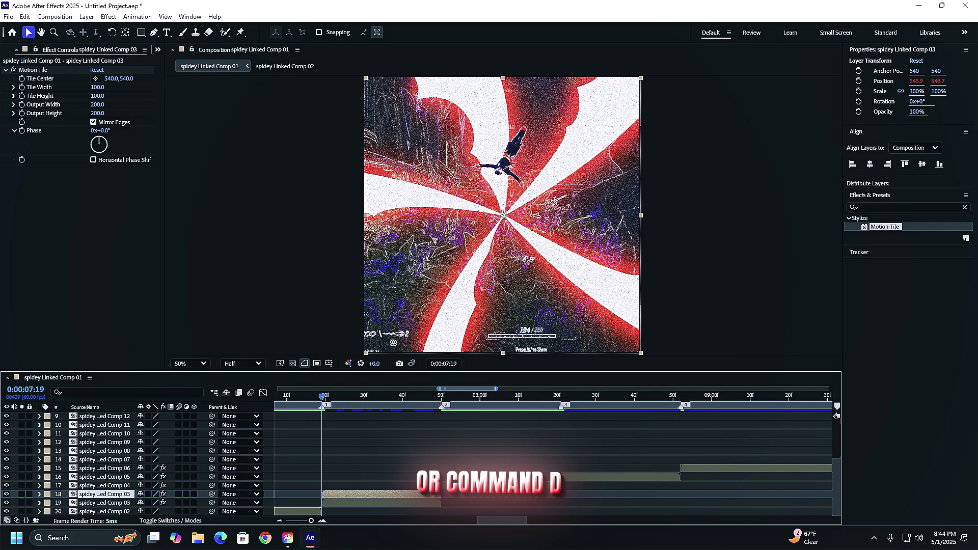
left_click(6, 70)
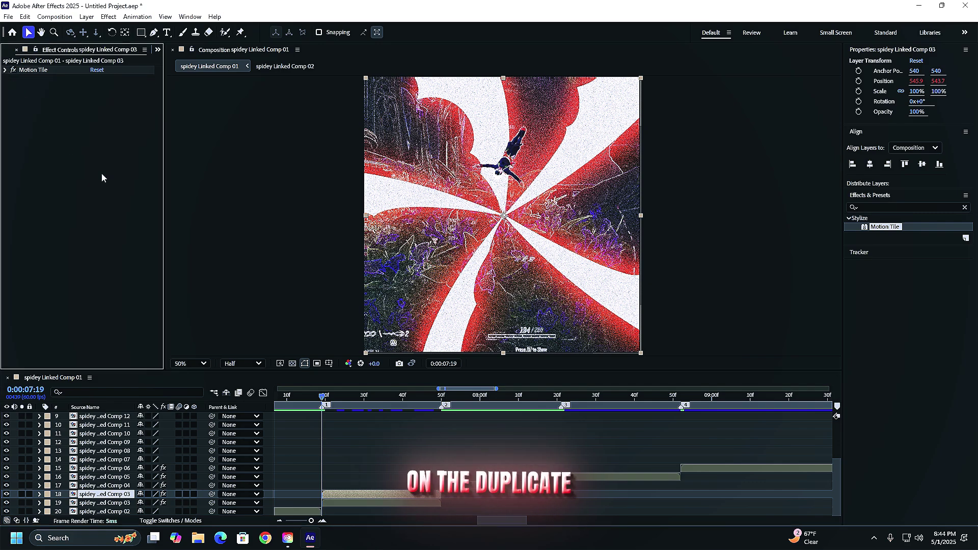
Step: Find the Wiggle - position preset, apply it to the duplicated Comp 03 layer, and collapse its effect settings
left_click(964, 208)
left_click(936, 207)
type("wigg")
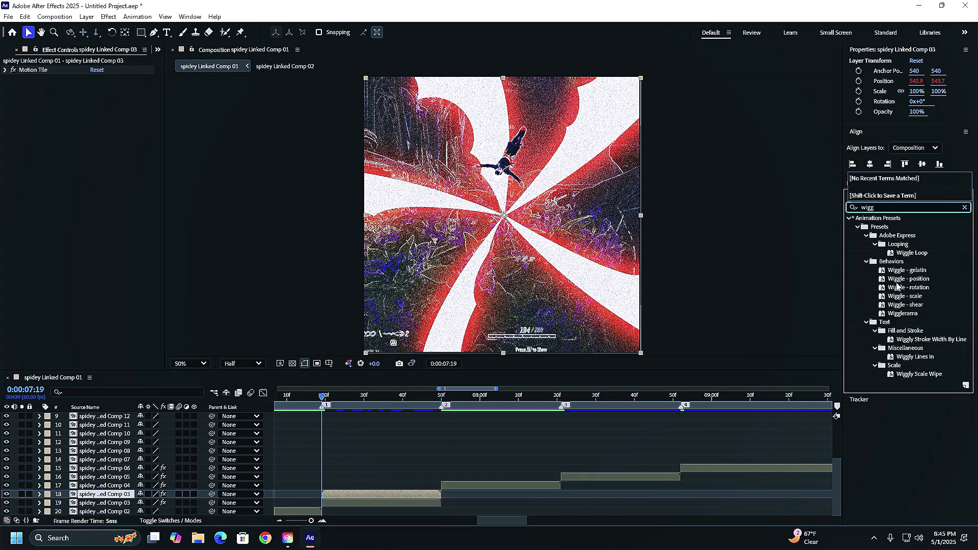
left_click_drag(889, 279, 361, 494)
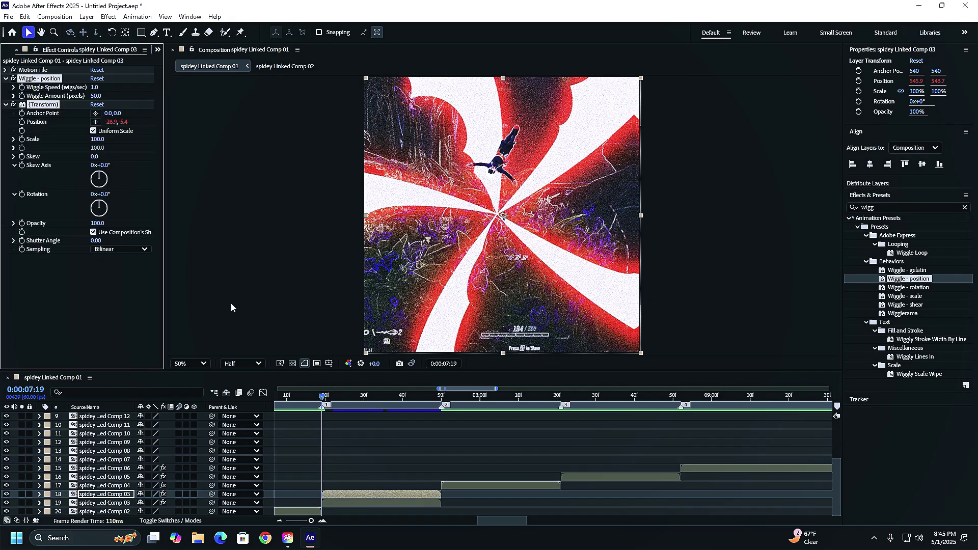
left_click(6, 78)
left_click(6, 87)
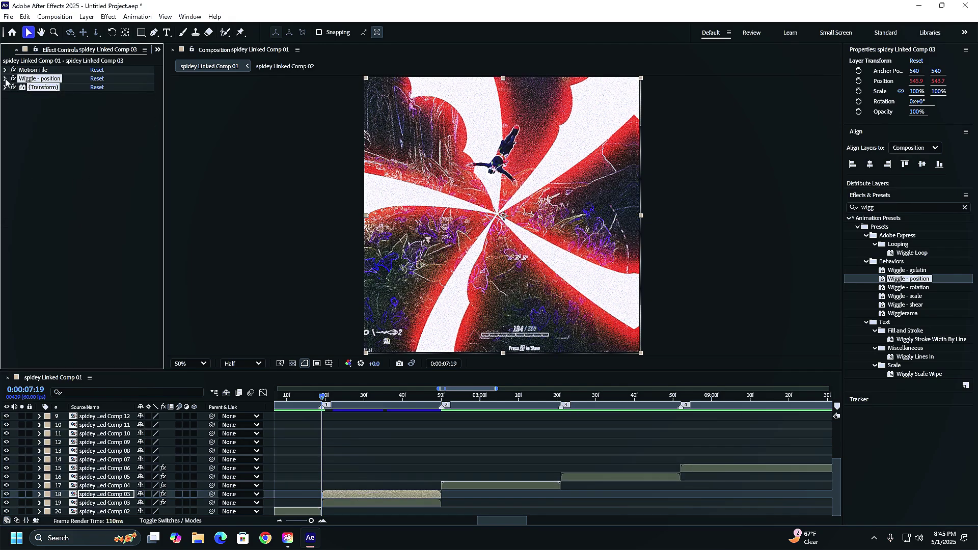
Step: Keyframe the duplicate's Wiggle - position effect at 0:00:07:19 with Wiggle Speed 35 and Wiggle Amount 75
left_click(39, 494)
left_click(48, 486)
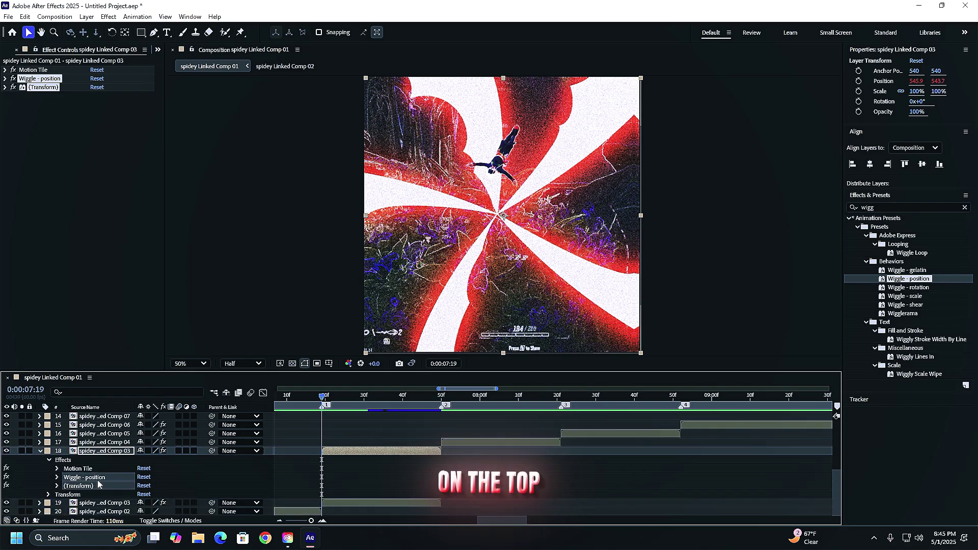
left_click(57, 477)
scroll(52, 487, "down", 1)
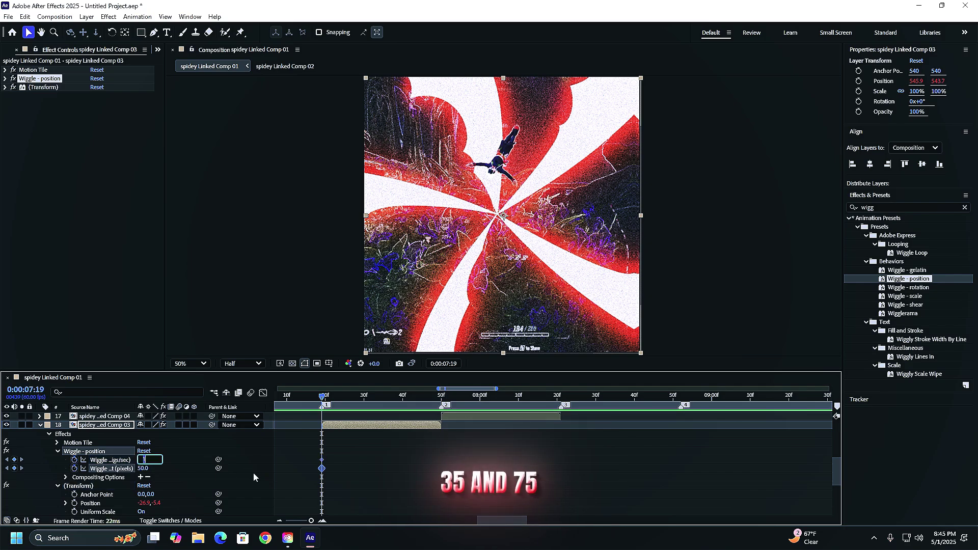
type("35")
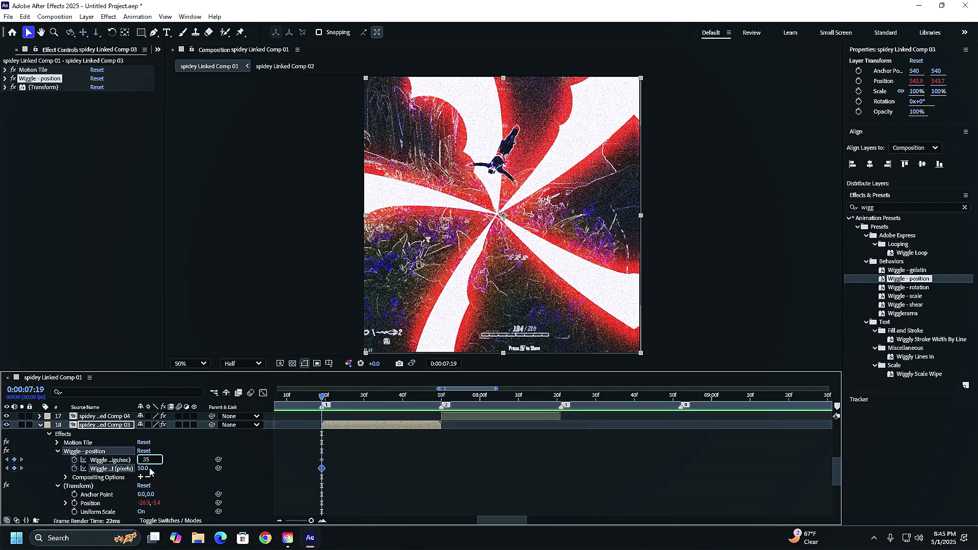
key("Tab")
type("75")
key("Return")
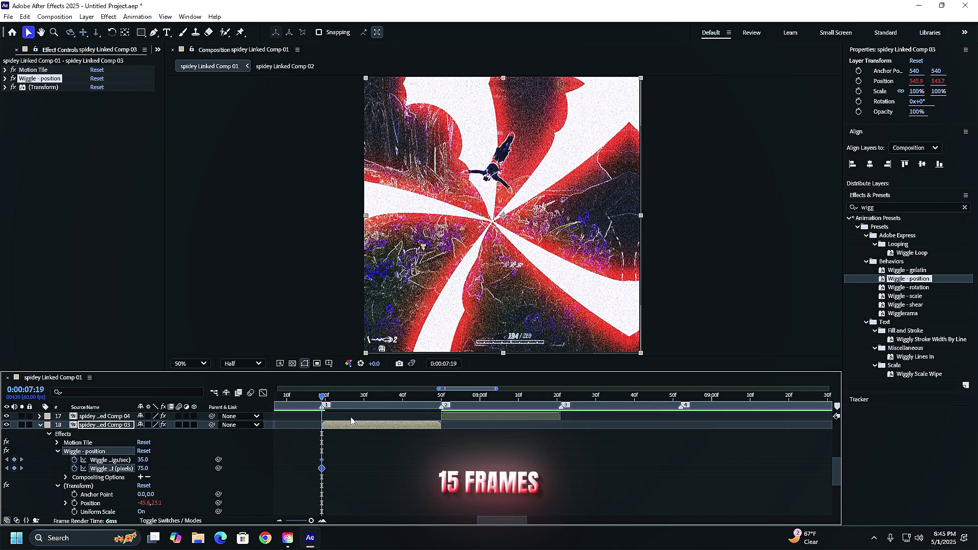
Step: Move 15 frames ahead to 0:00:07:34 and keyframe both Wiggle Amount and Wiggle Speed at 0
key("shift+Page_Down")
key("Page_Down")
key("Page_Down")
key("Page_Down")
key("Page_Down")
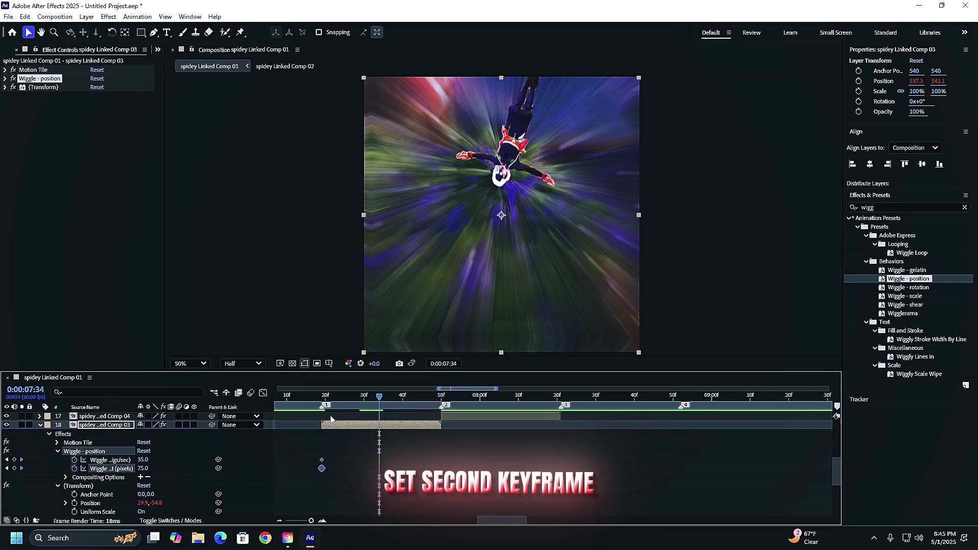
left_click(142, 469)
type("0")
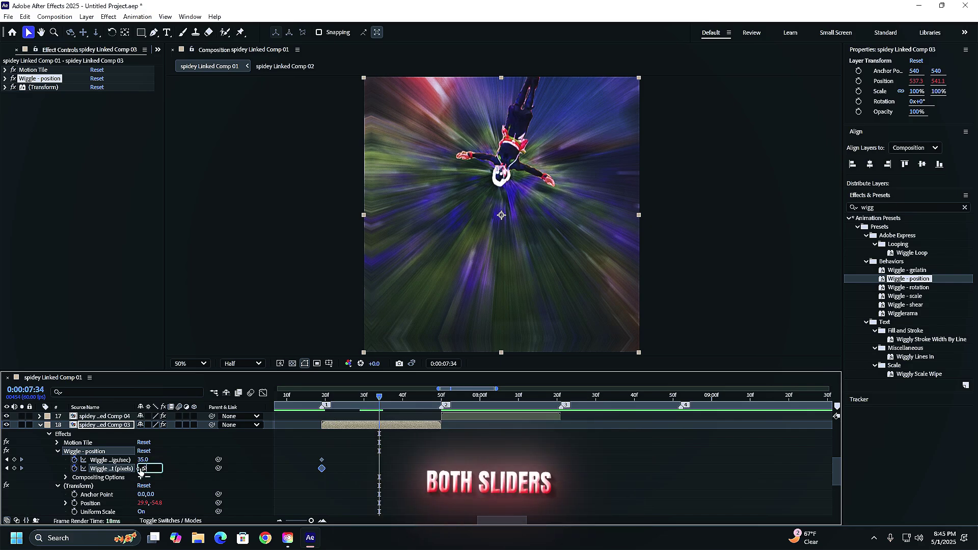
left_click(144, 461)
type("0")
key("Return")
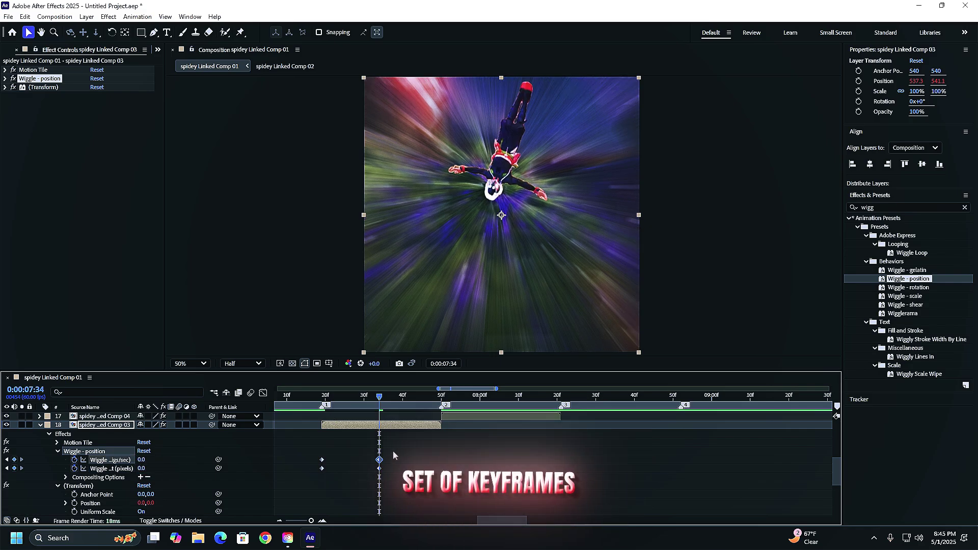
Step: Apply Easy Ease to the two wiggle keyframes at 0:00:07:34
left_click_drag(393, 455, 375, 473)
right_click(379, 468)
mouse_move(415, 451)
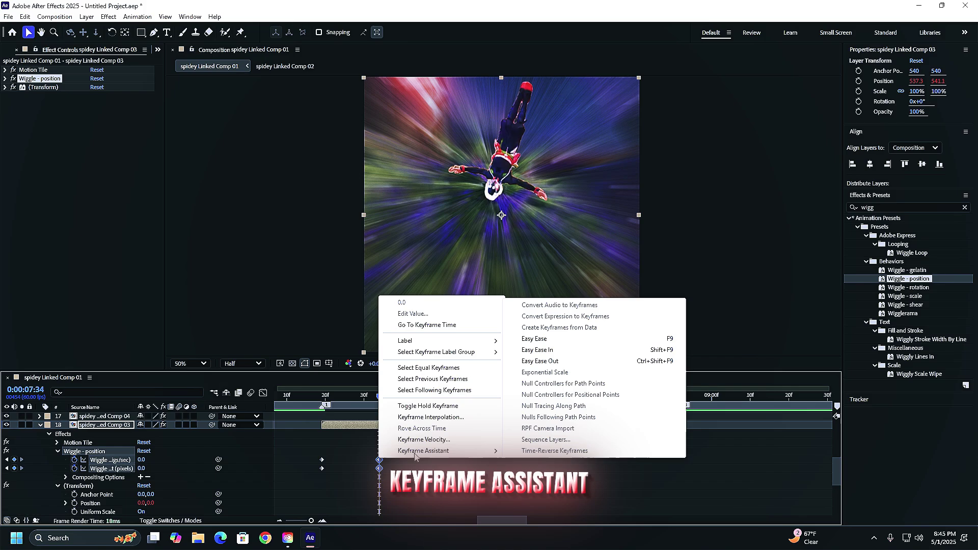
left_click(534, 338)
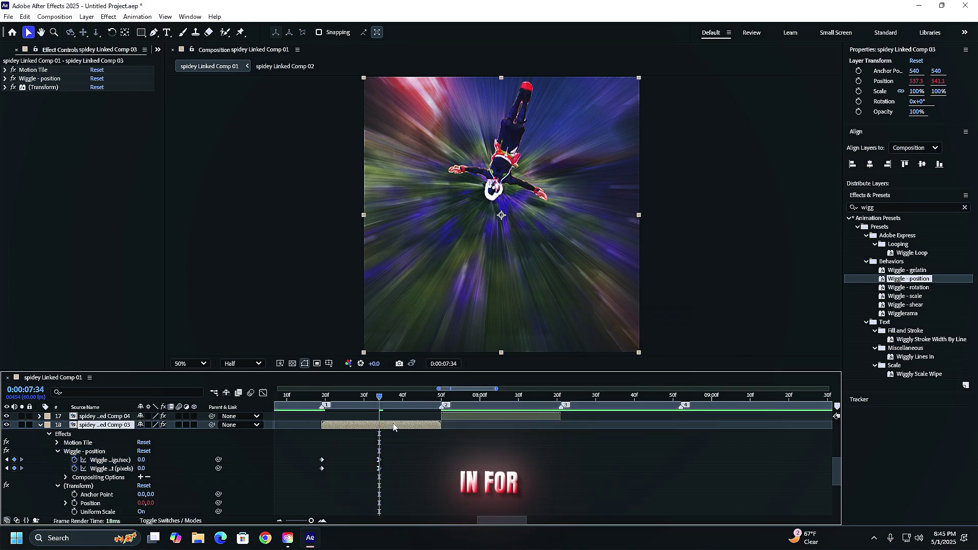
Step: Collapse the keyframed properties of the duplicated Comp 03 layer and preview its shake
key("u")
key("u")
key("u")
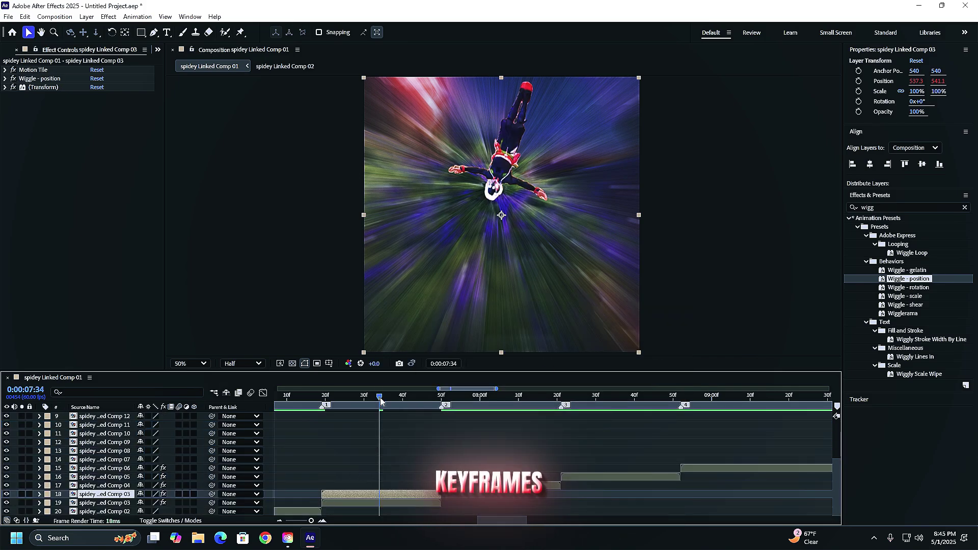
left_click_drag(381, 401, 411, 398)
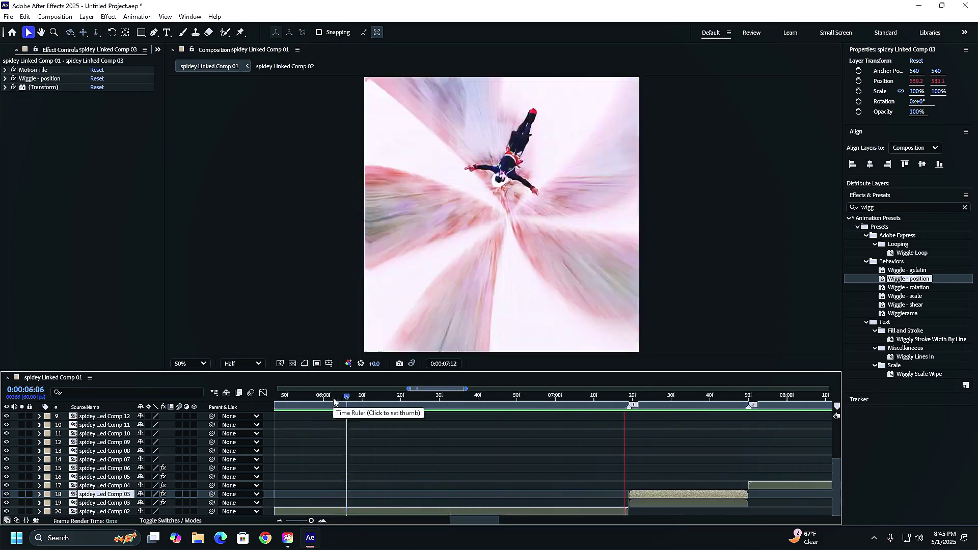
Step: Go to the second marker at 0:00:07:50 and duplicate the Comp 04 layer
left_click(752, 398)
left_click_drag(483, 521, 510, 522)
left_click(455, 486)
key("ctrl+d")
Step: Copy the Wiggle - position and Transform effects from the duplicated Comp 03 layer onto the duplicated Comp 04 layer
left_click(364, 493)
key("u")
left_click_drag(382, 477, 300, 501)
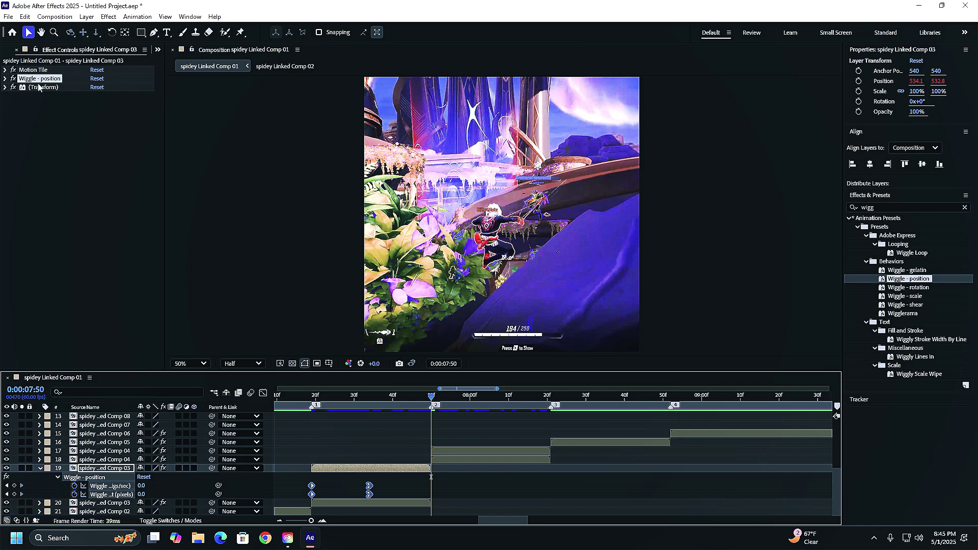
left_click(37, 86, "shift")
left_click(448, 453)
key("ctrl+v")
Step: Collapse the pasted effects and the Comp 03 duplicate's keyframes, and scrub back over the shaken clips
left_click(5, 69)
left_click(4, 78)
left_click(5, 87)
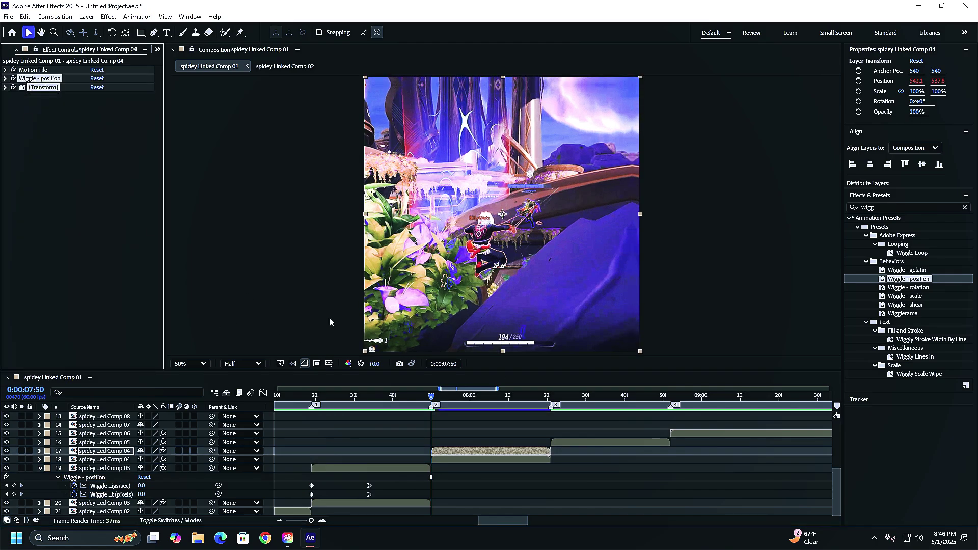
key("u")
key("u")
left_click(391, 468)
mouse_move(435, 401)
left_mouse_down()
mouse_move(673, 407)
mouse_move(276, 402)
mouse_move(329, 401)
left_mouse_up()
Step: Duplicate the Comp 05 and Comp 06 layers, paste the copied wiggle effects onto each duplicate, and preview
left_click(566, 466)
key("ctrl+d")
key("ctrl+v")
left_click(680, 460)
key("ctrl+d")
key("ctrl+v")
key("space")
key("space")
Step: Go to 0:00:07:19 and create a new adjustment layer directly above the Comp 03 layers
key("minus")
key("minus")
left_click_drag(485, 398, 455, 398)
scroll(462, 455, "down", 1)
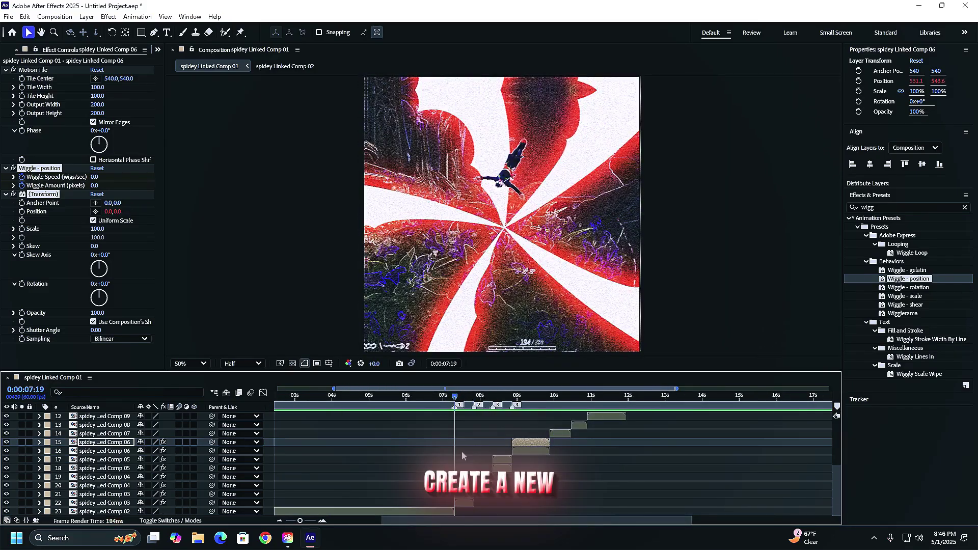
left_click(460, 495)
left_click_drag(302, 520, 313, 520)
key("ctrl+alt+y")
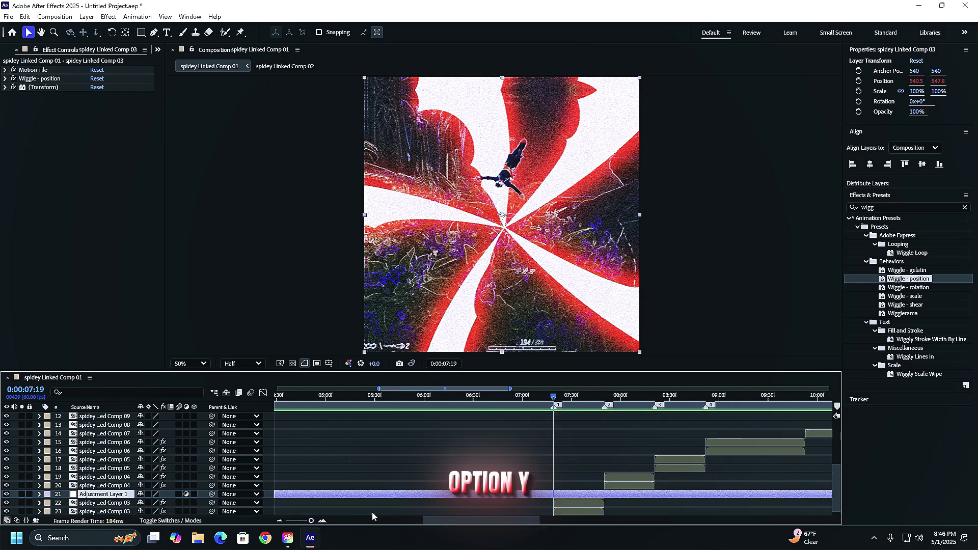
Step: Split the adjustment layer at 0:00:07:19 and 0:00:07:50, and delete the surplus pieces
key("ctrl+shift+d")
left_click_drag(554, 397, 605, 397)
key("ctrl+shift+d")
left_click(525, 511, "ctrl")
key("Delete")
Step: Place the trimmed adjustment layer above the Comp 04 layers, starting at 0:00:07:50, and clear the effect search
left_click(579, 494)
left_click(965, 207)
left_click_drag(596, 494, 595, 474)
key("[")
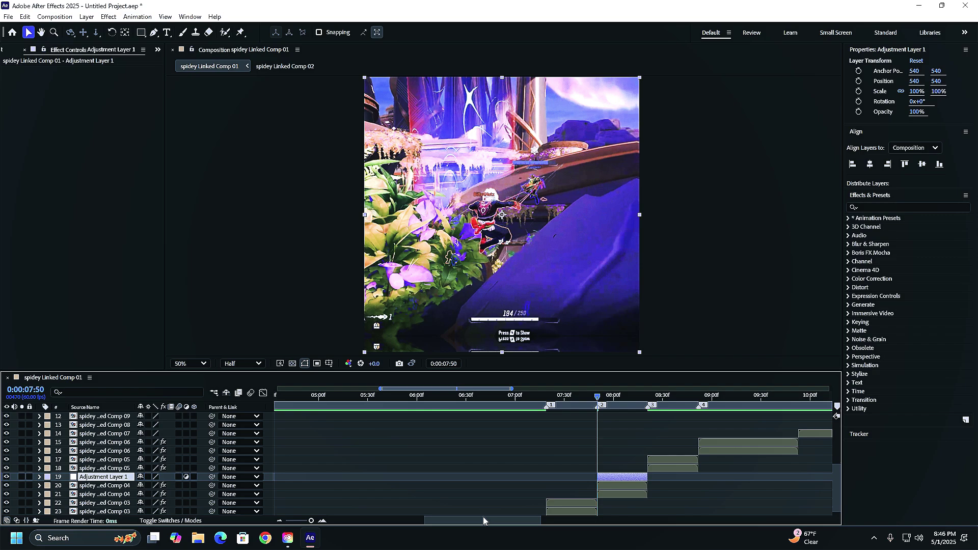
Step: Search the effects for "expos" and apply the Exposure effect to the adjustment layer
left_click_drag(311, 521, 314, 521)
left_click(890, 207)
type("expos")
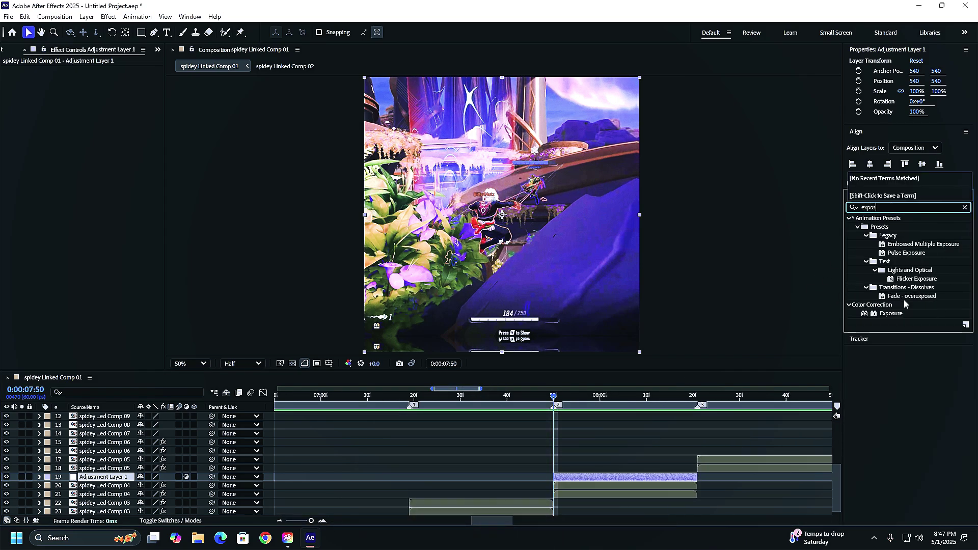
left_click_drag(875, 317, 566, 476)
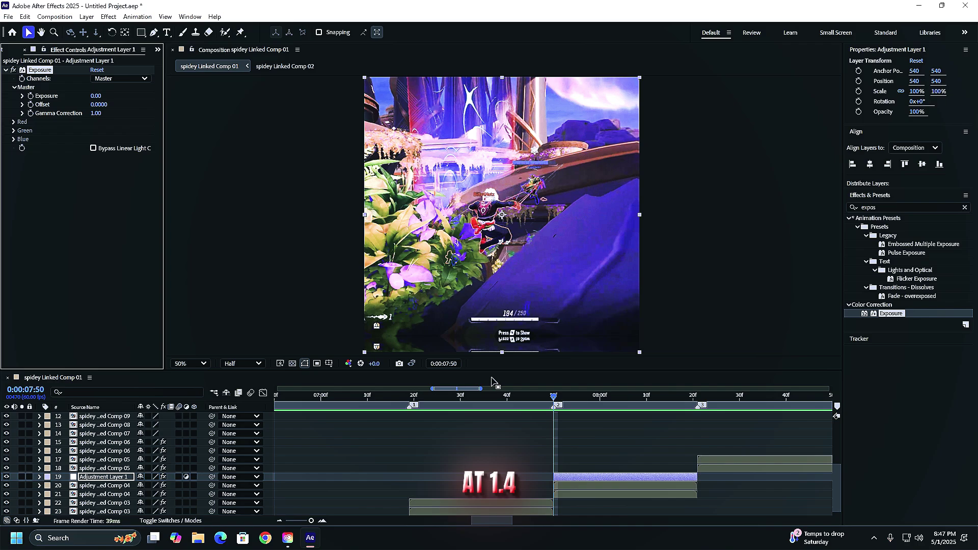
Step: Set the adjustment layer's master Exposure to 1.4 at 0:00:07:50 and keyframe it
left_click(102, 96)
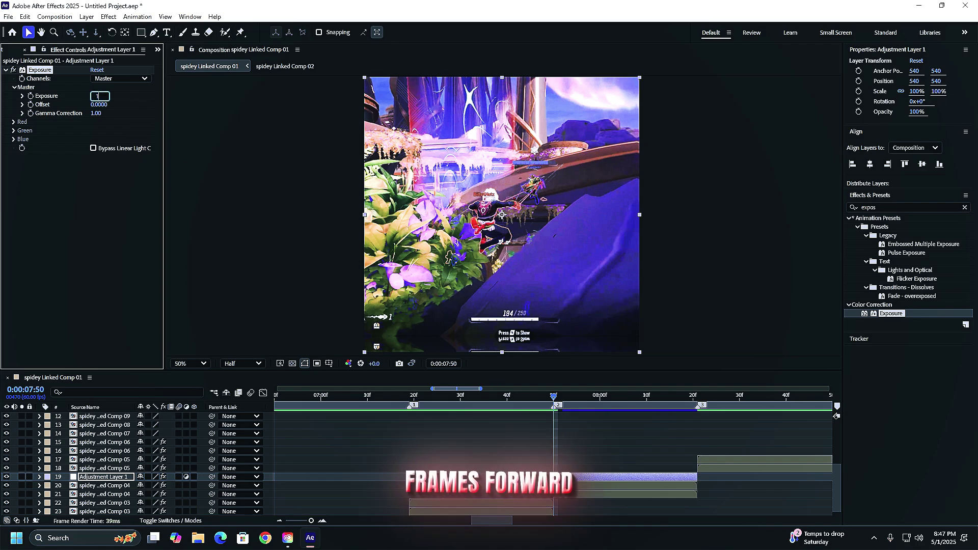
type("1.4")
key("Return")
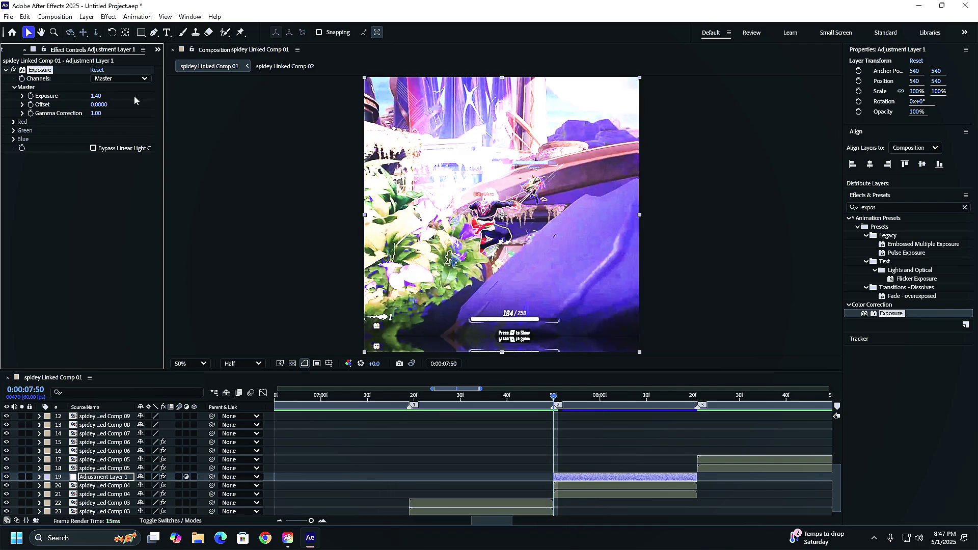
Step: Move 15 frames ahead to 0:00:08:05 and keyframe the master Exposure at 0
key("shift+Page_Down")
key("Page_Down")
key("Page_Down")
key("Page_Down")
key("Page_Down")
key("Page_Down")
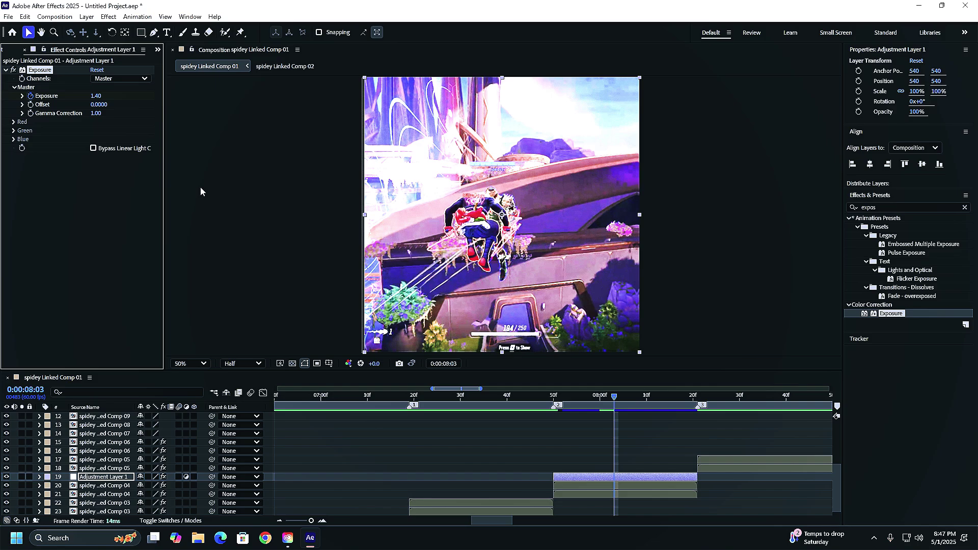
key("u")
left_click(93, 95)
type("0")
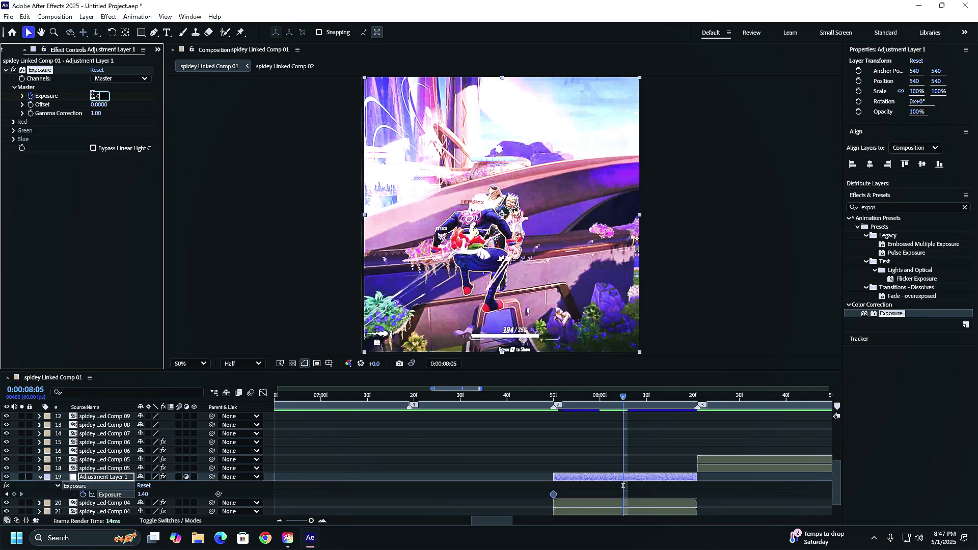
key("Return")
key("u")
Step: Return to 0:00:07:50, find the Fast Box Blur effect, and apply it to the adjustment layer
left_click_drag(601, 399, 557, 379)
left_click(5, 70)
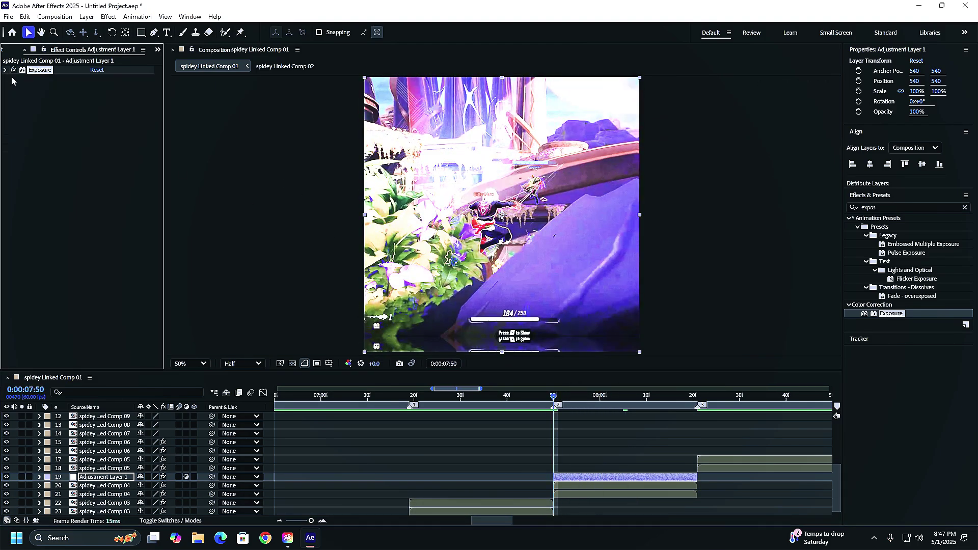
left_click(964, 207)
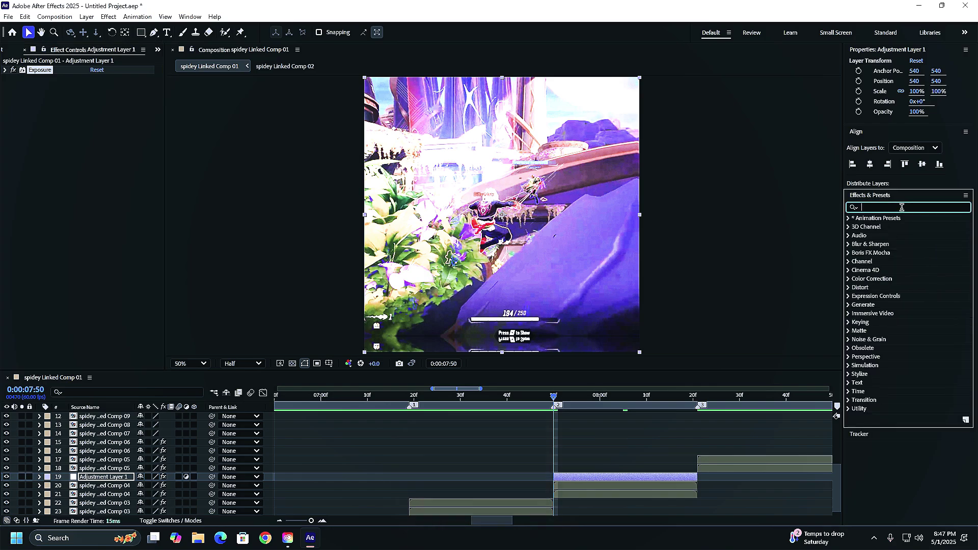
type("box blu")
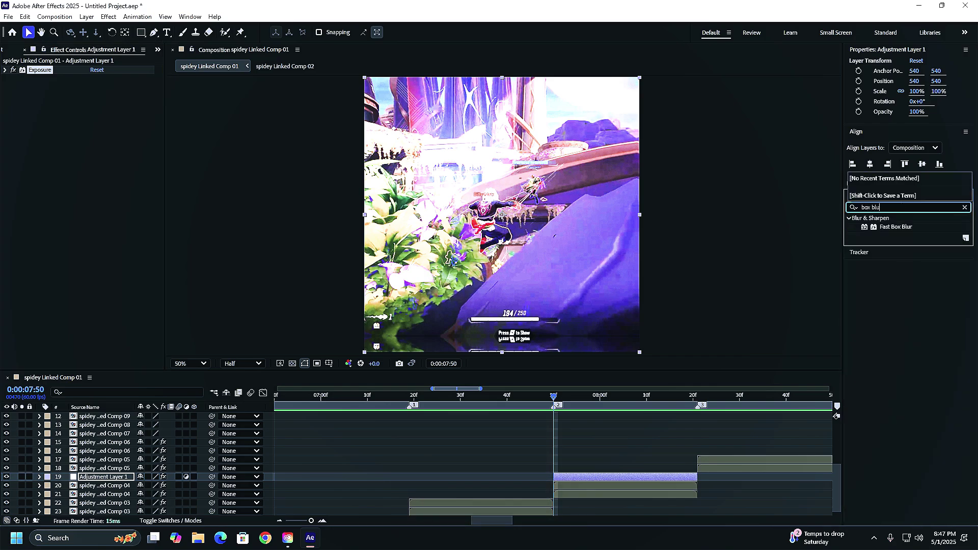
left_click_drag(896, 227, 567, 477)
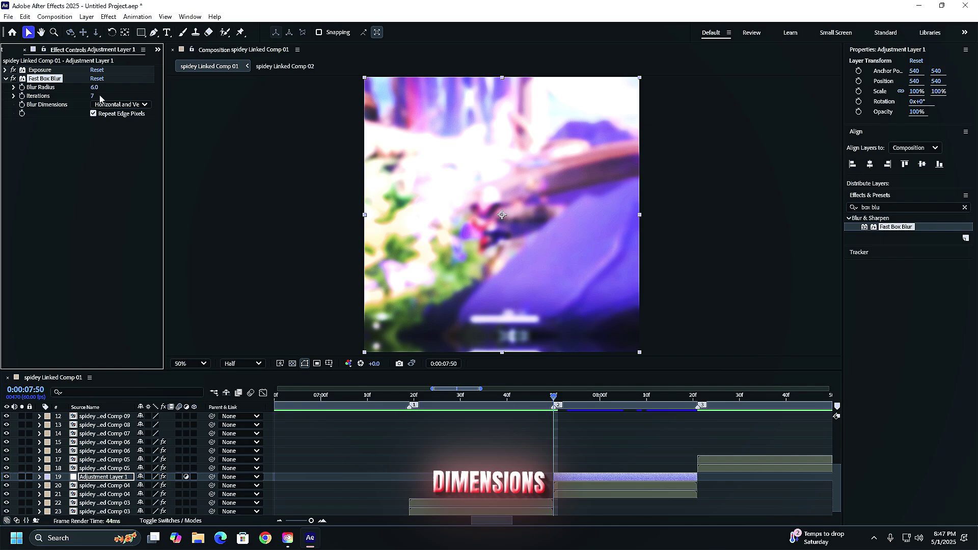
Step: Set the Fast Box Blur to Vertical with 10 iterations, and keyframe its Blur Radius at 12 at 0:00:07:50
left_click(110, 106)
left_click(117, 128)
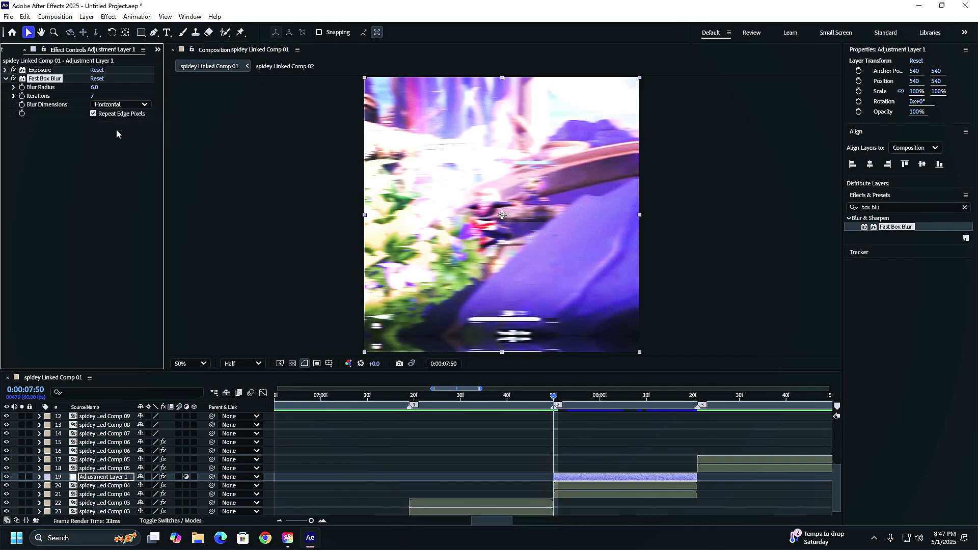
left_click(93, 96)
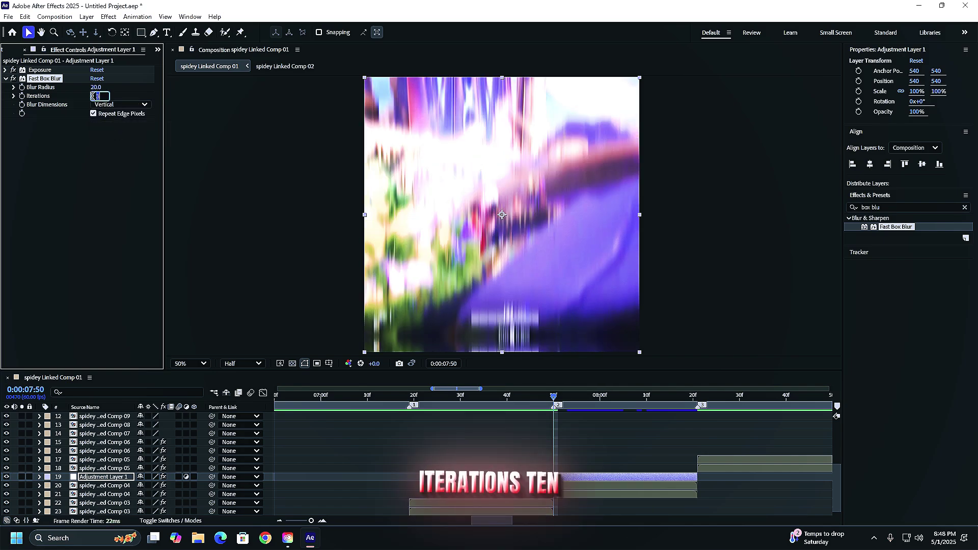
type("1")
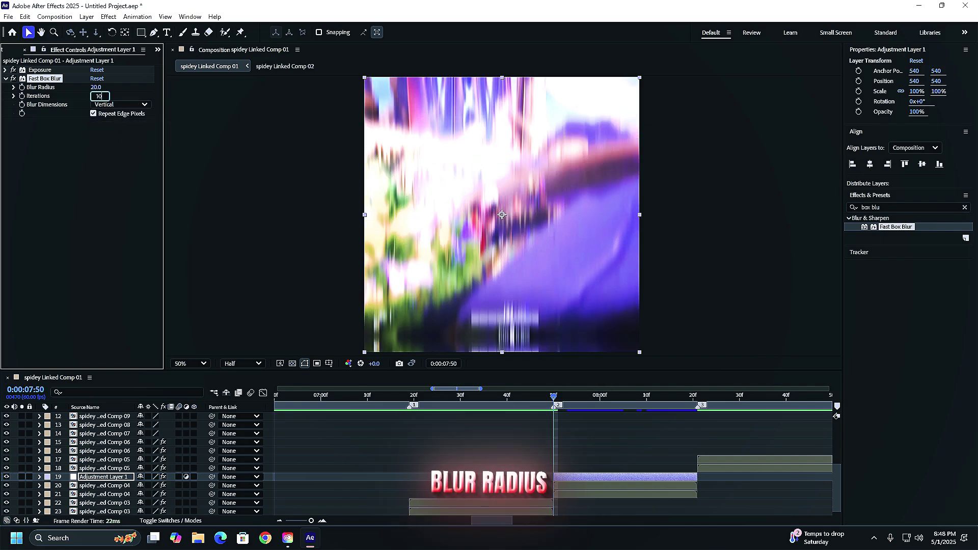
type("0")
key("Return")
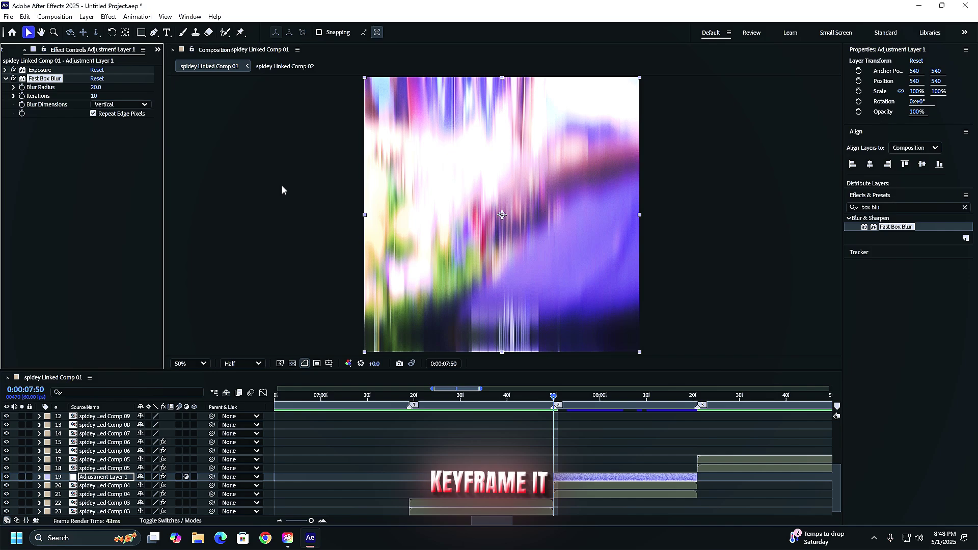
left_click(95, 87)
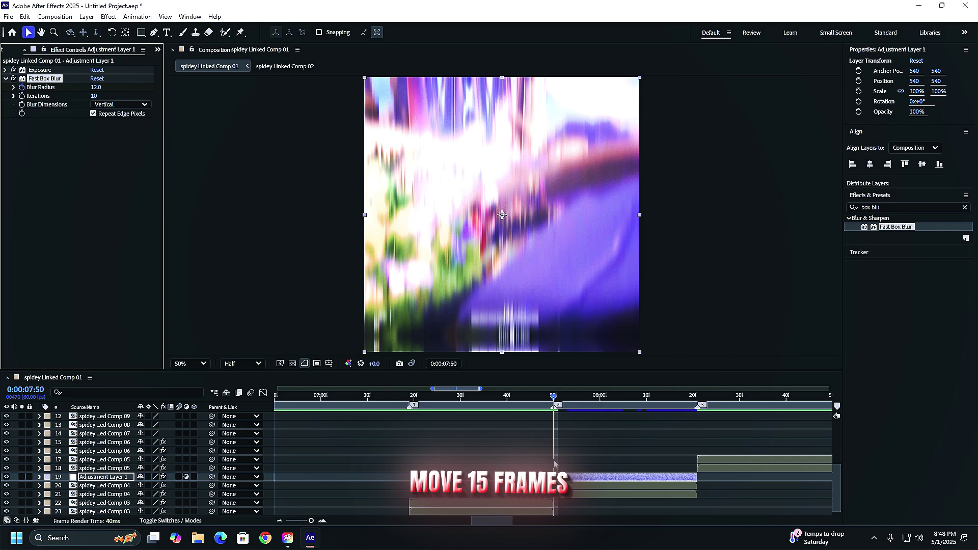
Step: Move 15 frames ahead to 0:00:08:05, keyframe the Blur Radius at 0, and scrub through the fade
key("shift+Page_Down")
key("Page_Down")
key("Page_Down")
key("Page_Down")
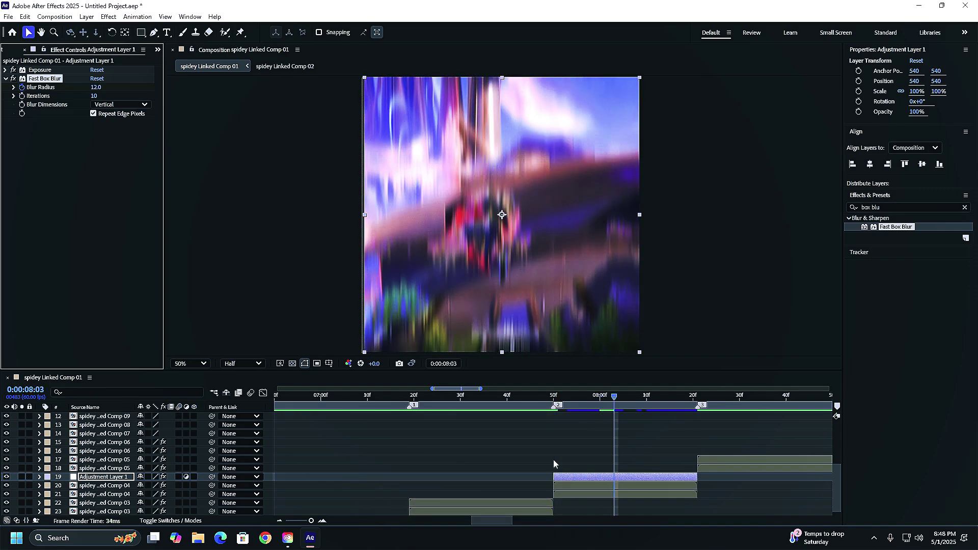
key("Page_Down")
key("Page_Down")
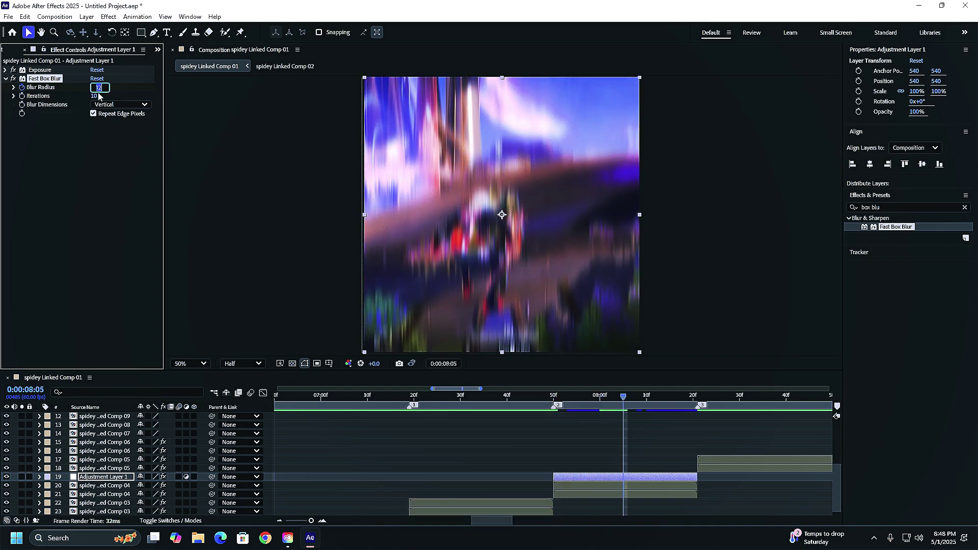
type("0")
key("Return")
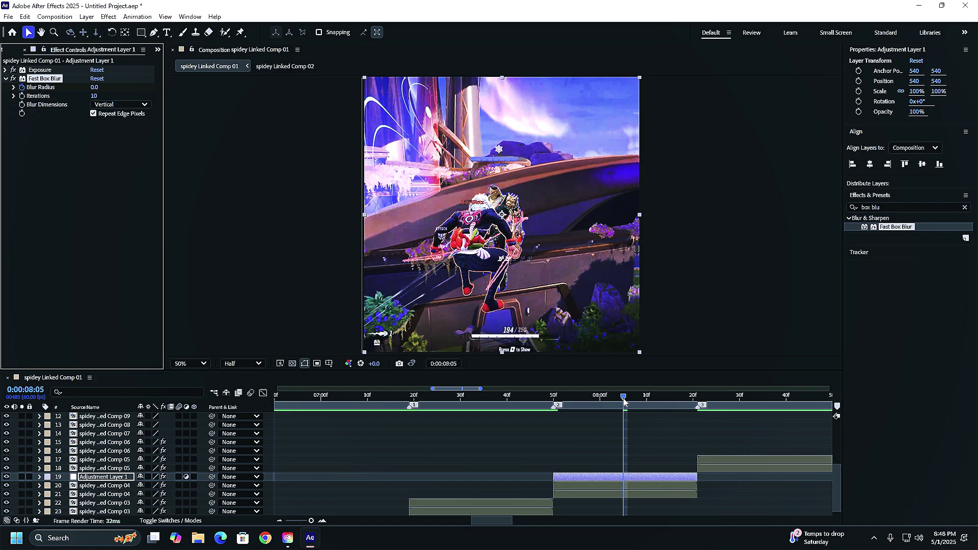
left_click_drag(622, 398, 545, 397)
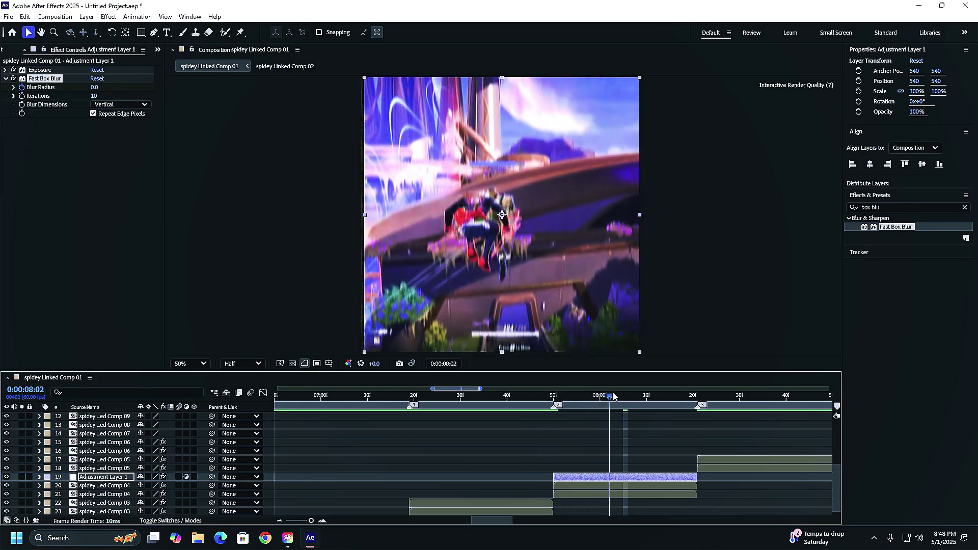
left_click_drag(614, 397, 623, 396)
Step: Reveal the adjustment layer's keyframes and apply Easy Ease In to the last Exposure and Blur Radius keyframes
key("u")
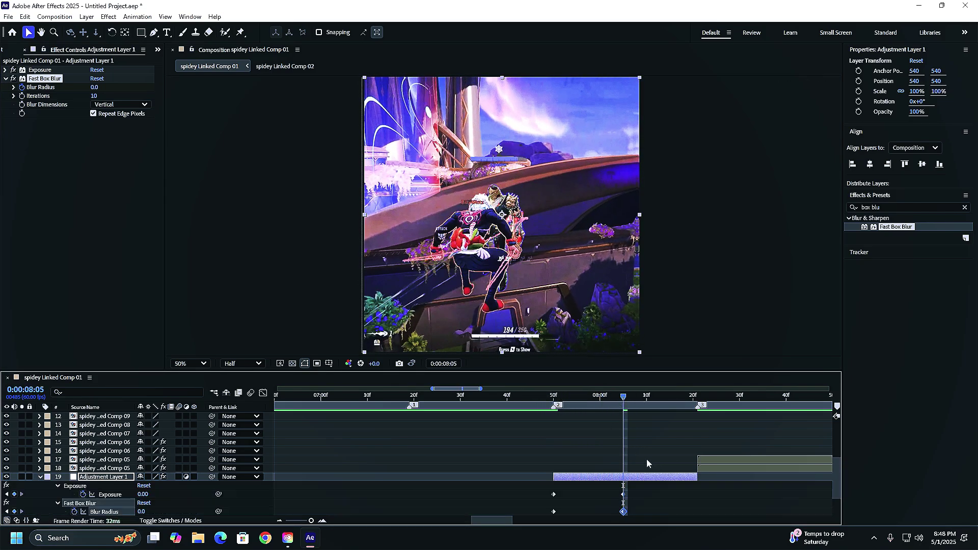
scroll(647, 462, "down", 2)
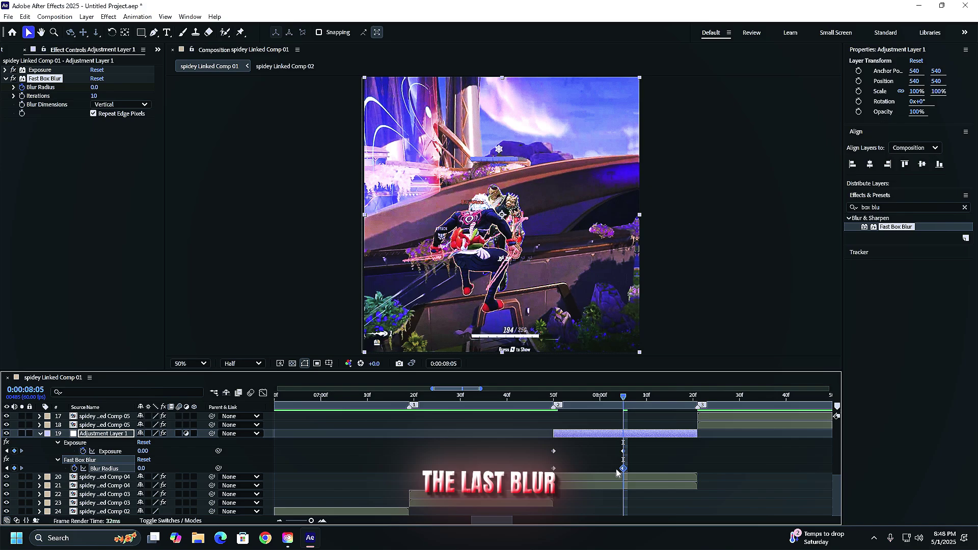
left_click(624, 450, "shift")
right_click(625, 451)
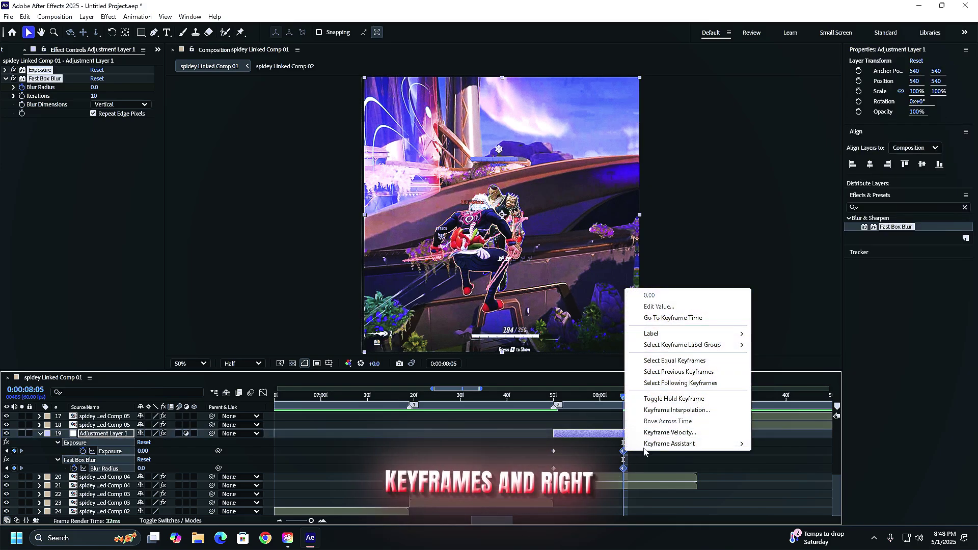
mouse_move(645, 446)
left_click(793, 349)
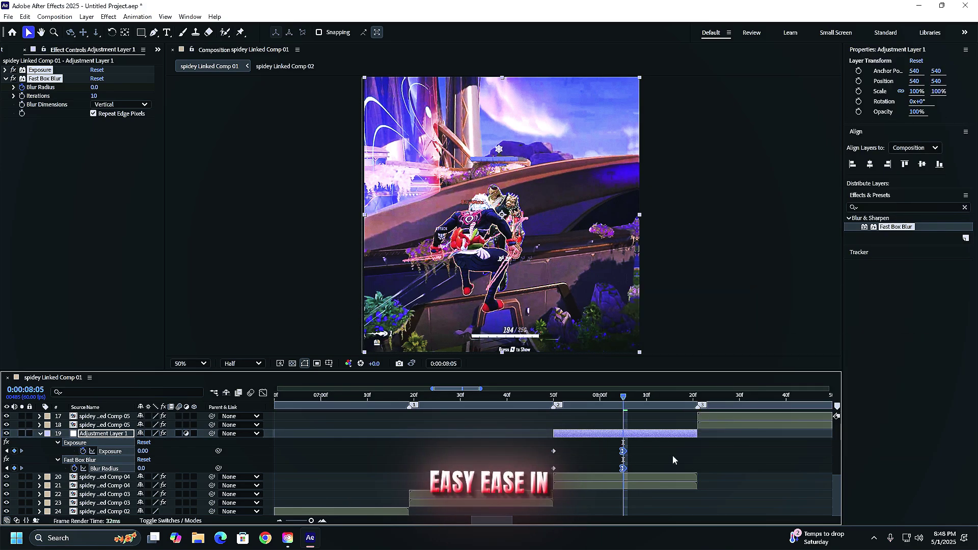
Step: Extend the last Blur Radius keyframe's incoming influence to 100% in the speed graph and preview the fade
left_click(267, 394)
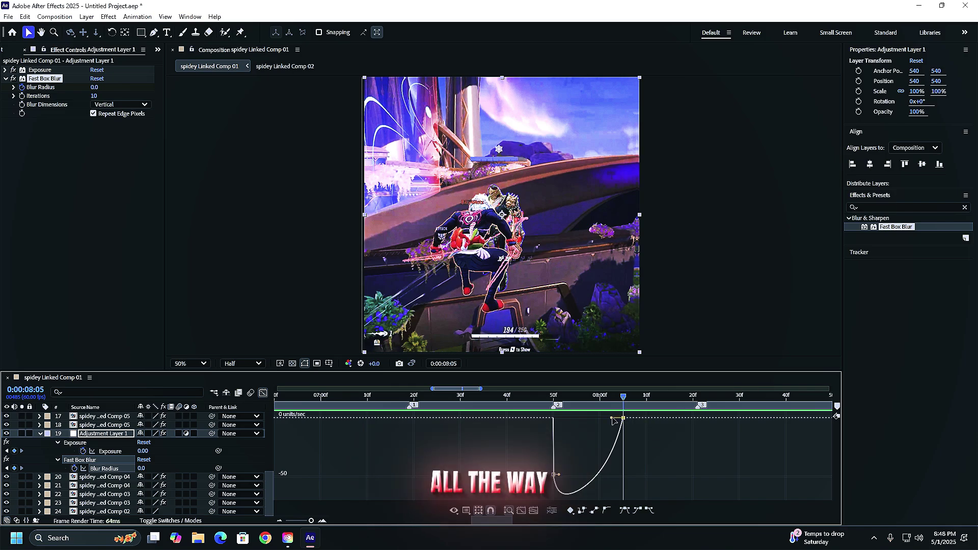
left_click_drag(622, 419, 582, 419)
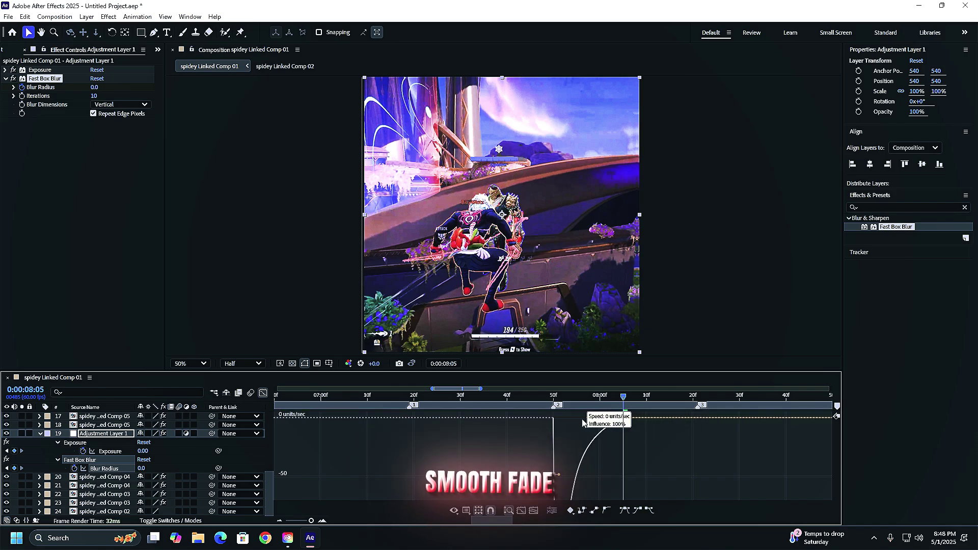
left_click_drag(634, 395, 407, 398)
key("space")
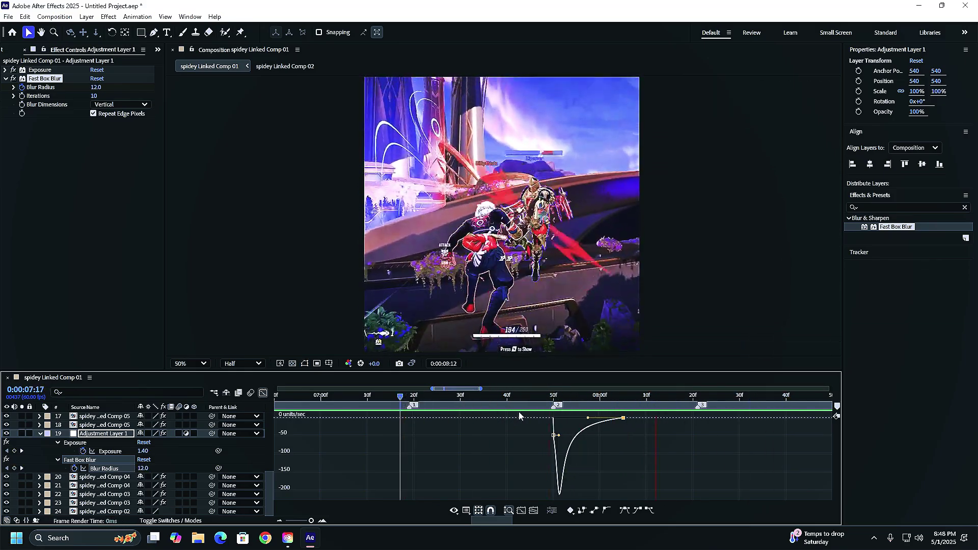
key("space")
Step: Return to 0:00:08:05, close the graph view, and collapse the adjustment layer's keyframed properties
left_click_drag(688, 398, 628, 396)
left_click(624, 396)
left_click(263, 394)
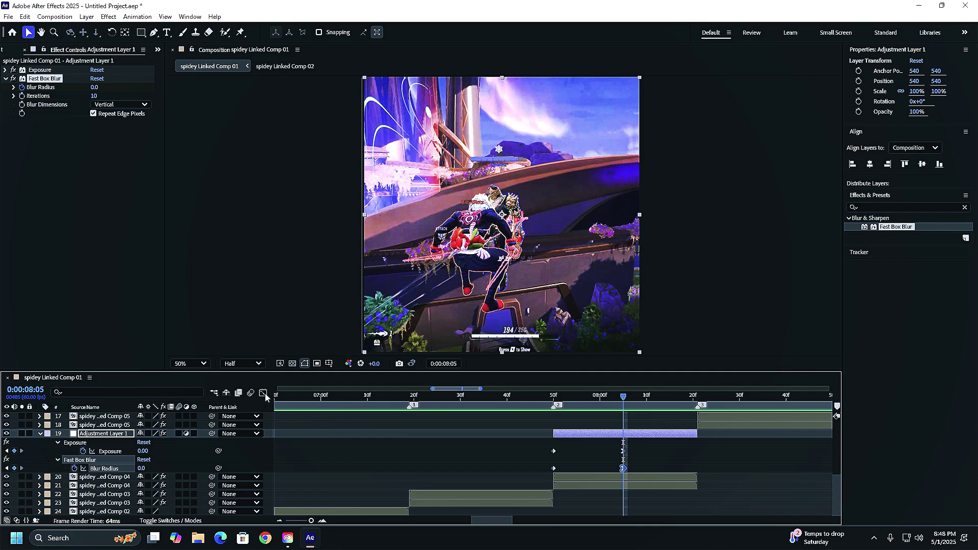
key("u")
left_click_drag(311, 520, 311, 518)
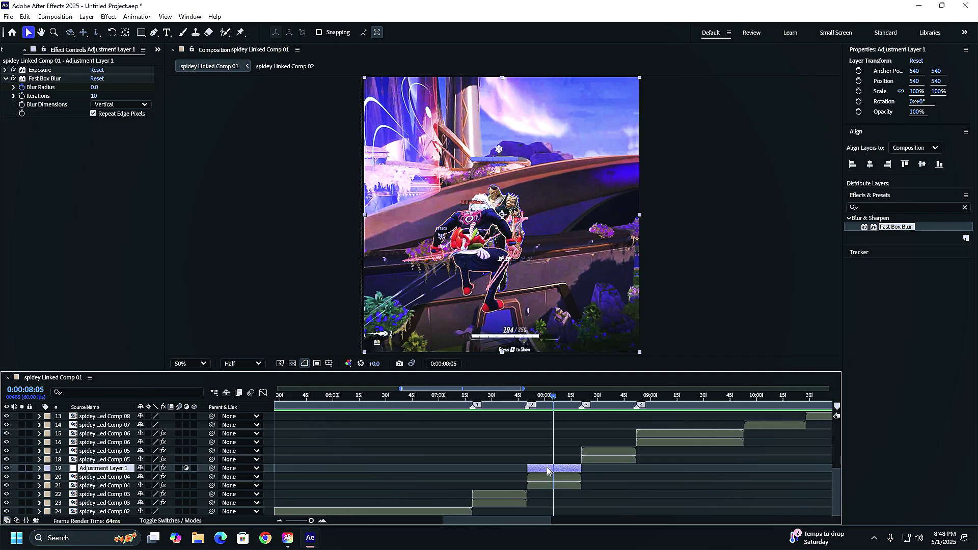
Step: Duplicate the adjustment layer, place the copy above the two Comp 05 clips starting at marker 3, and move to 0:00:08:21
key("ctrl+d")
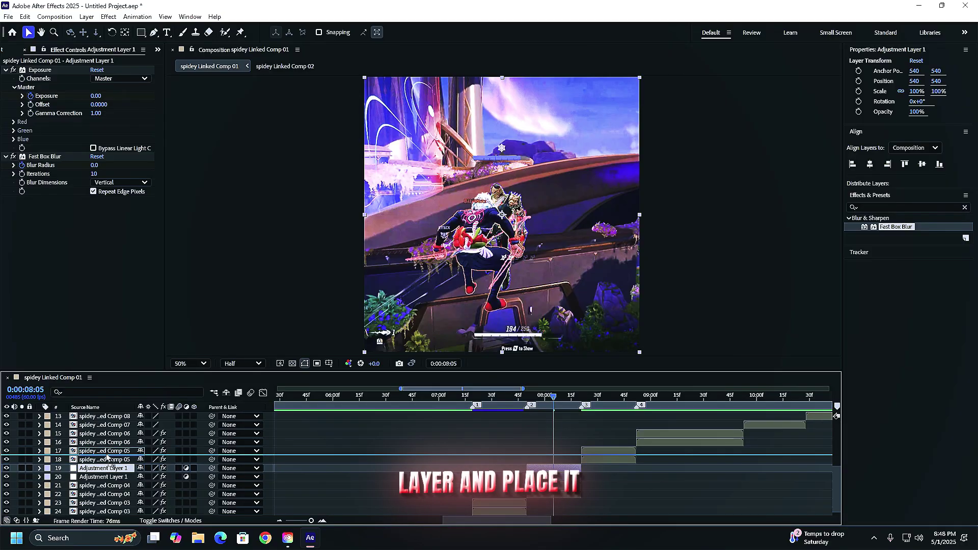
left_click_drag(107, 457, 107, 451)
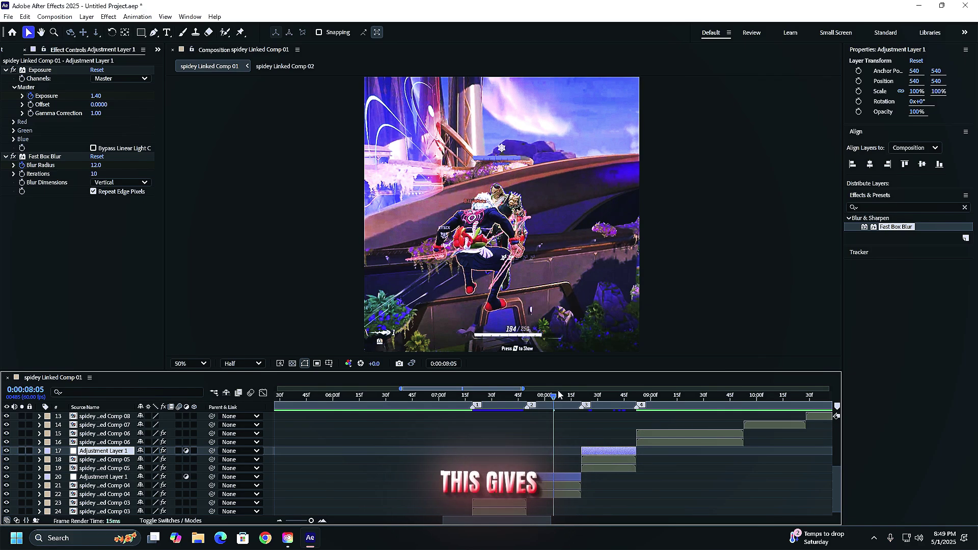
left_click_drag(559, 393, 583, 397)
Step: Duplicate the adjustment layer again and place the new copy above the two Comp 06 clips, starting at marker 4
left_click_drag(487, 519, 511, 520)
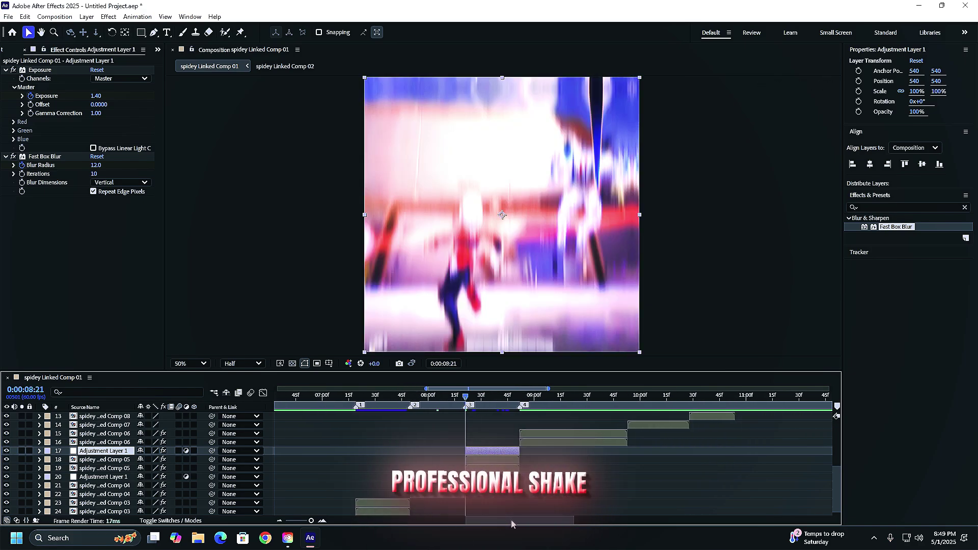
left_click_drag(311, 521, 315, 519)
key("minus")
key("minus")
key("minus")
key("minus")
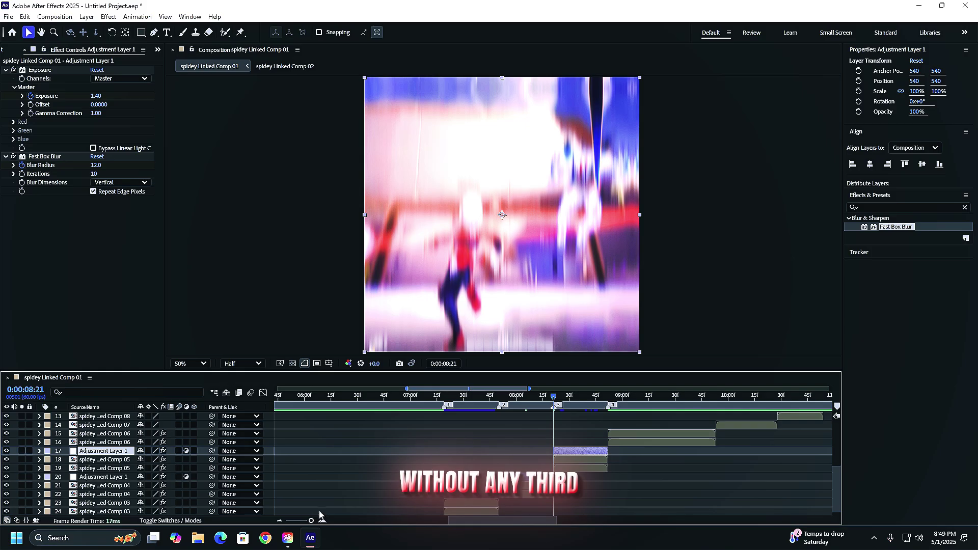
key("u")
key("u")
key("ctrl+d")
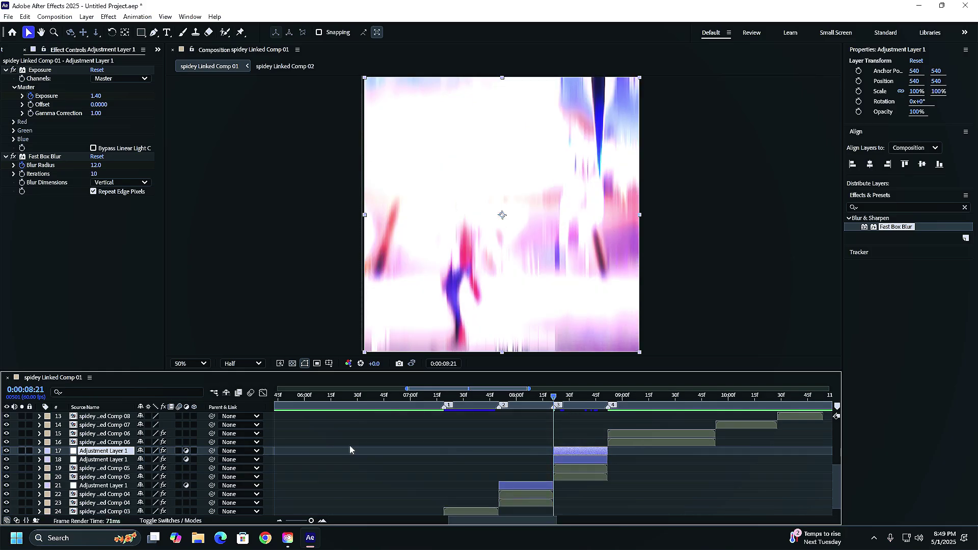
left_click_drag(104, 451, 103, 430)
left_click_drag(567, 434, 621, 437)
Step: Show the whole composition's timeline and play the montage from 0:00:05:48 to review the flash transitions
left_click_drag(592, 397, 359, 402)
left_click_drag(312, 521, 288, 521)
scroll(397, 441, "down", 2)
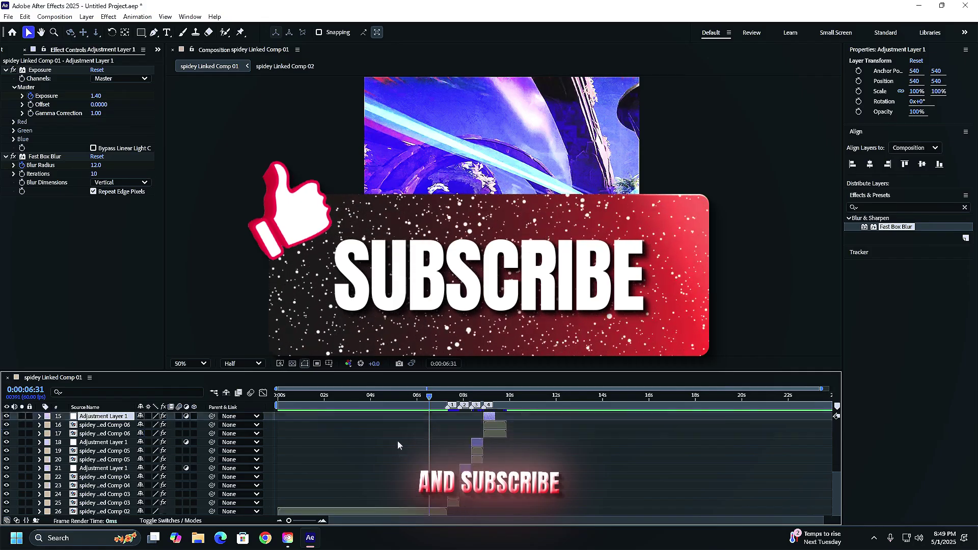
left_click(413, 396)
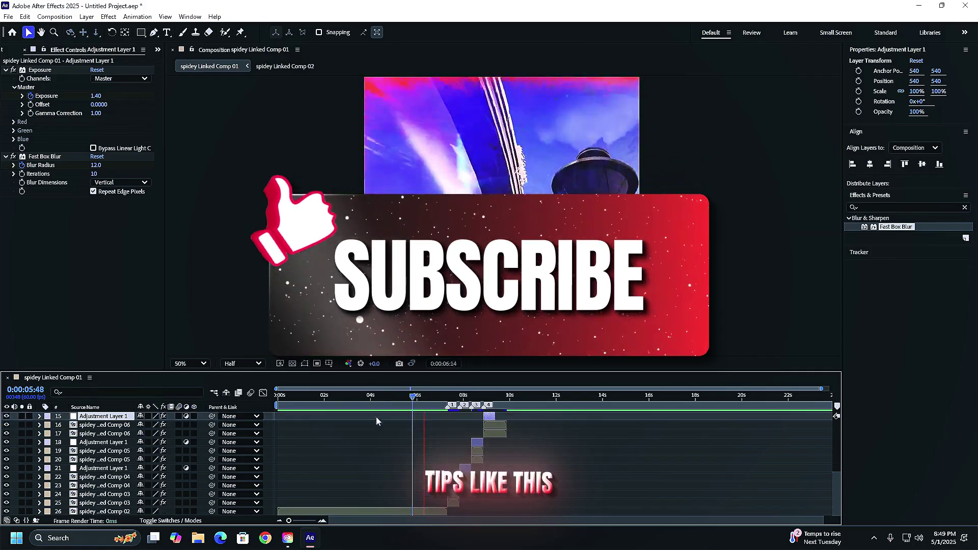